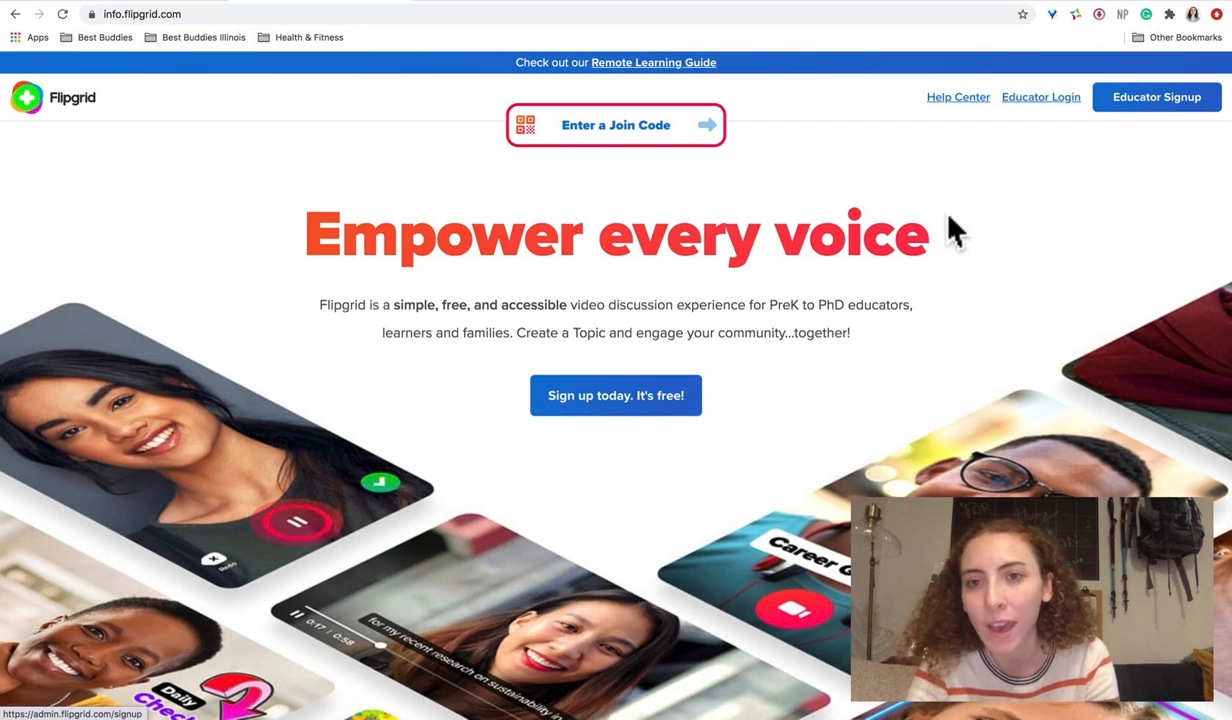
- Log in as an educator with the Microsoft account and open the Create a Group dialog
{"action": "left_click", "coordinate": [1050, 98]}
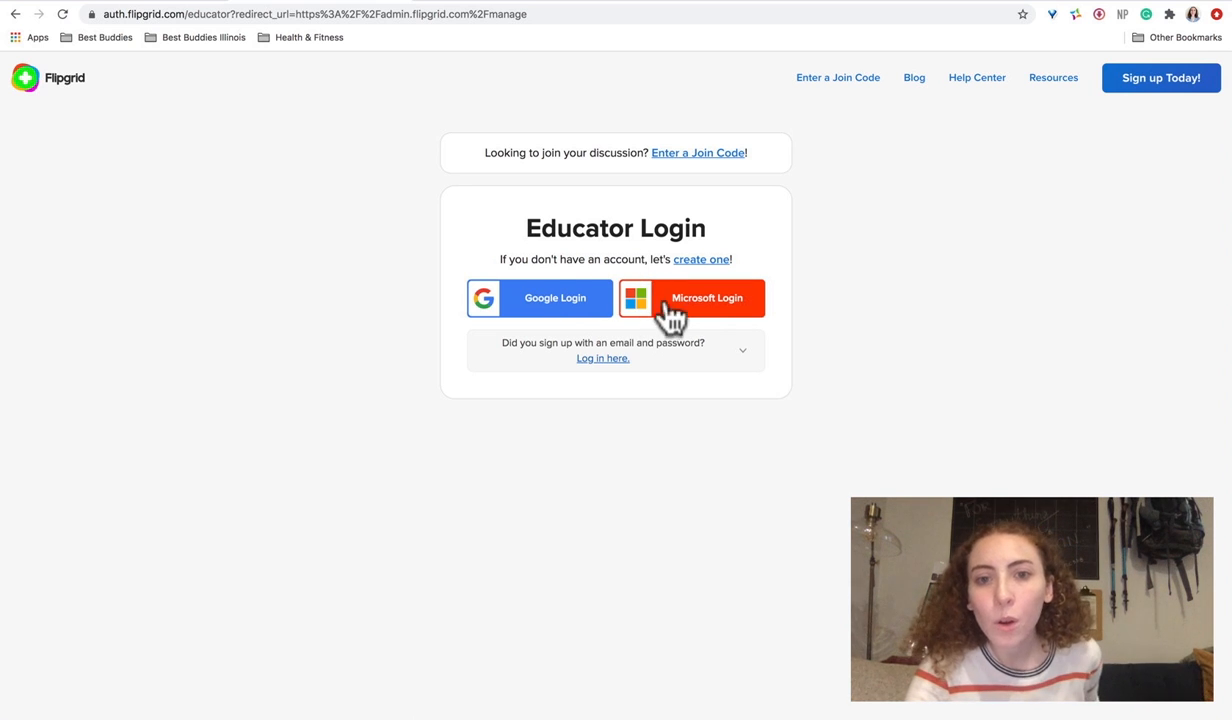
{"action": "left_click", "coordinate": [703, 318]}
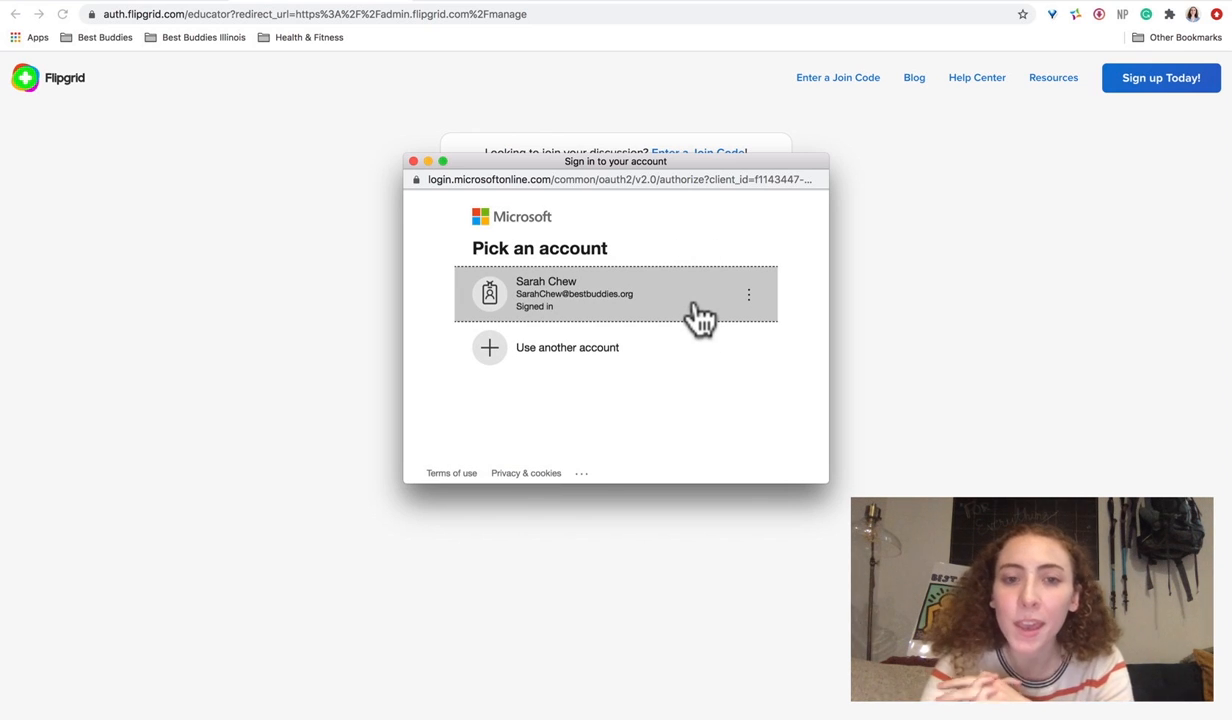
{"action": "left_click", "coordinate": [697, 310]}
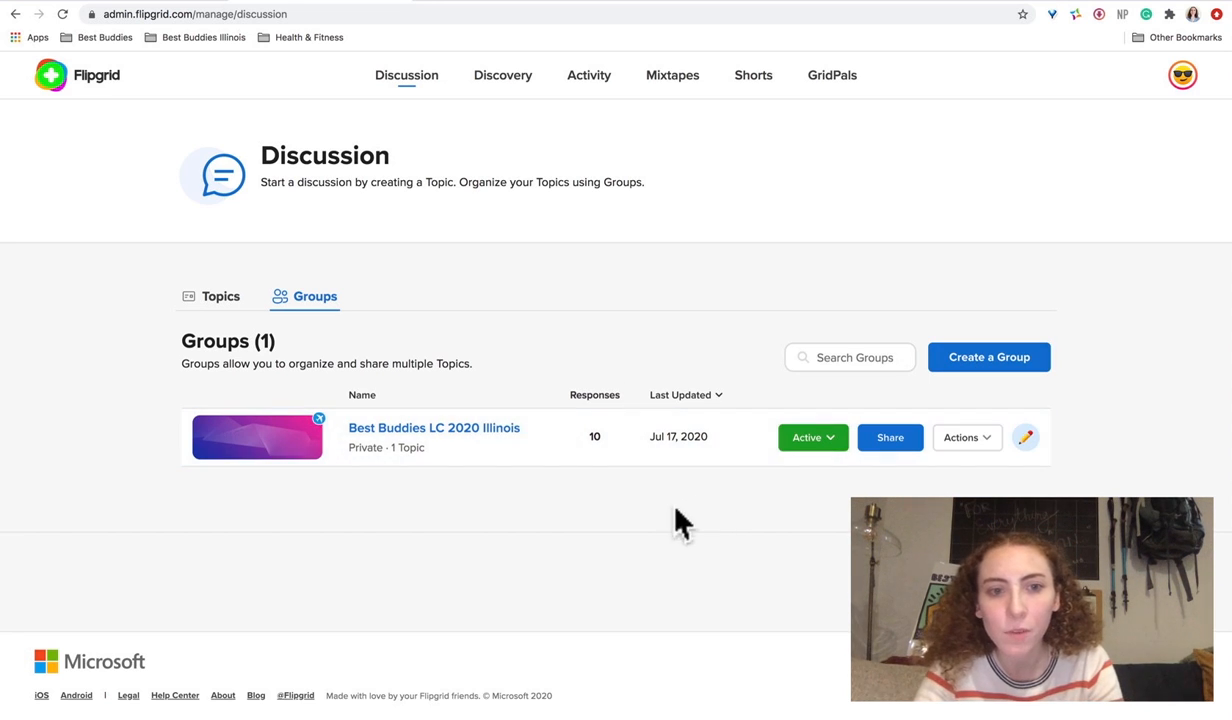
{"action": "left_click", "coordinate": [998, 372]}
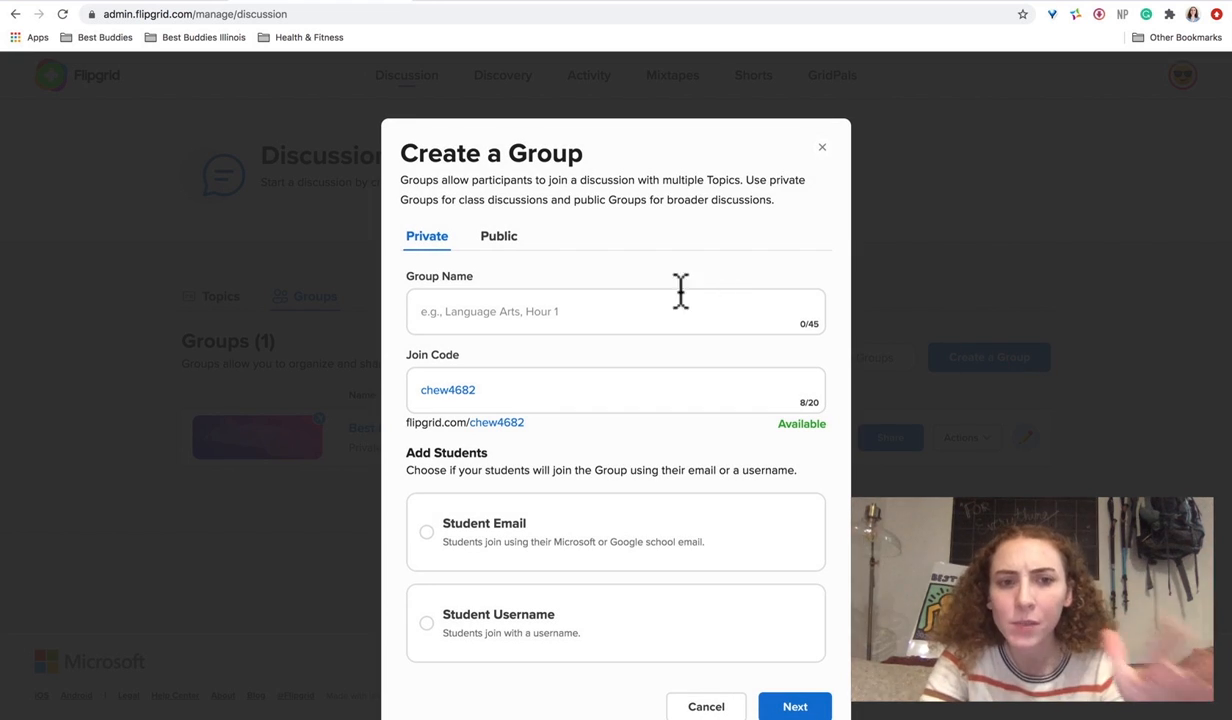
{"action": "left_click", "coordinate": [508, 245]}
{"action": "left_click", "coordinate": [445, 250]}
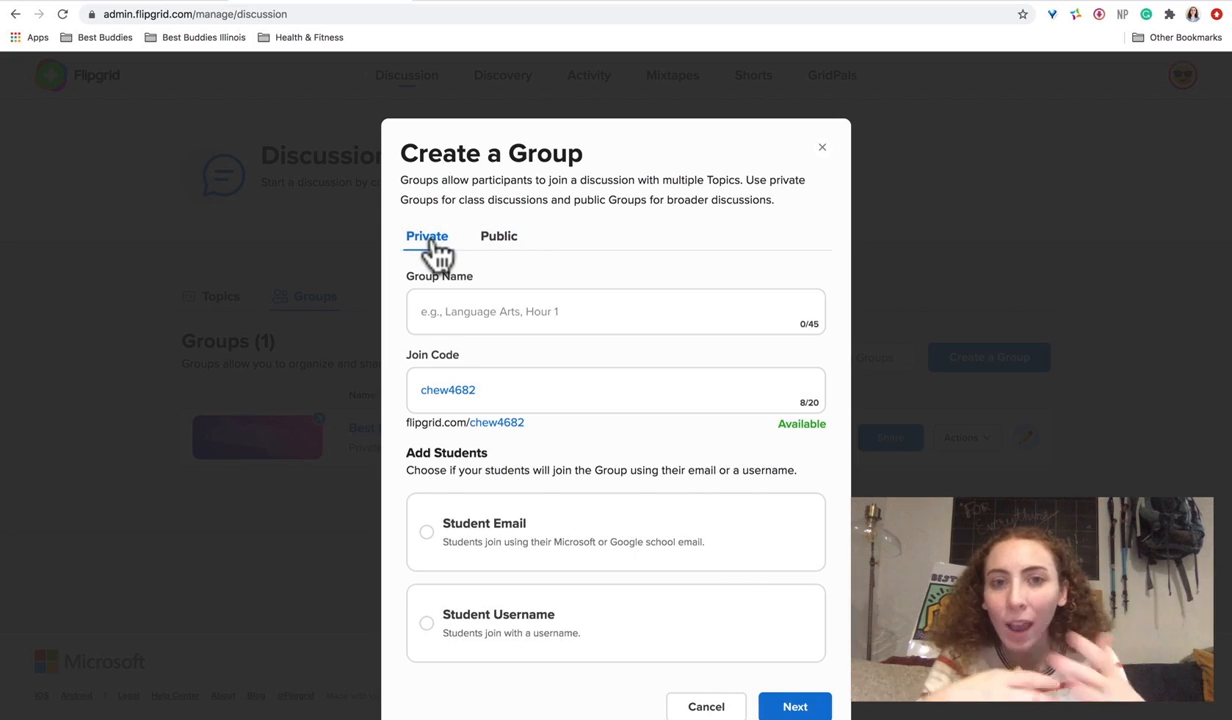
{"action": "left_click", "coordinate": [501, 250]}
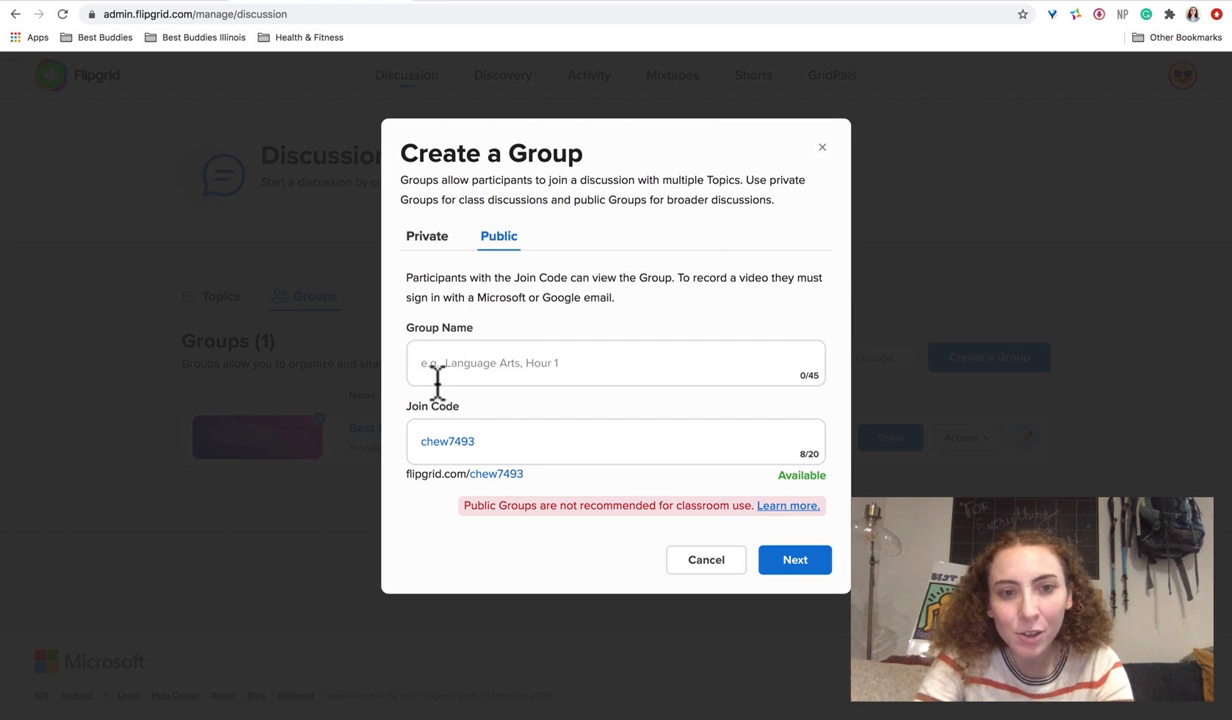
{"action": "left_click", "coordinate": [430, 240]}
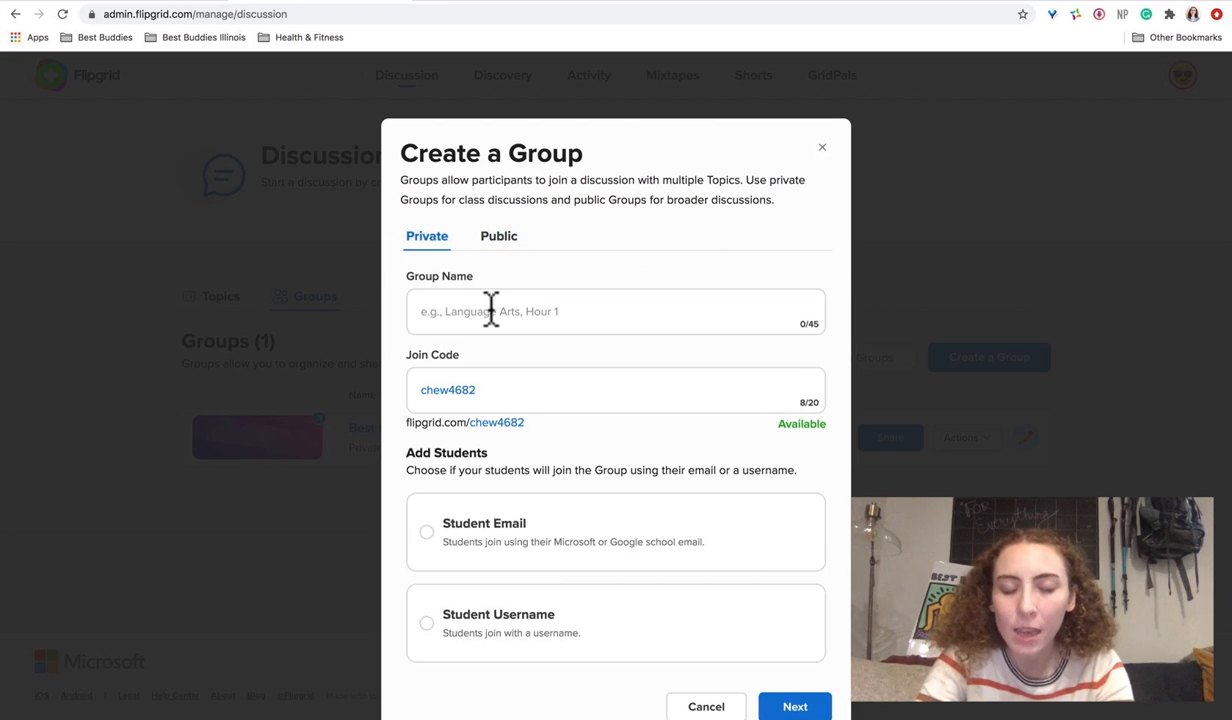
{"action": "left_click", "coordinate": [485, 306]}
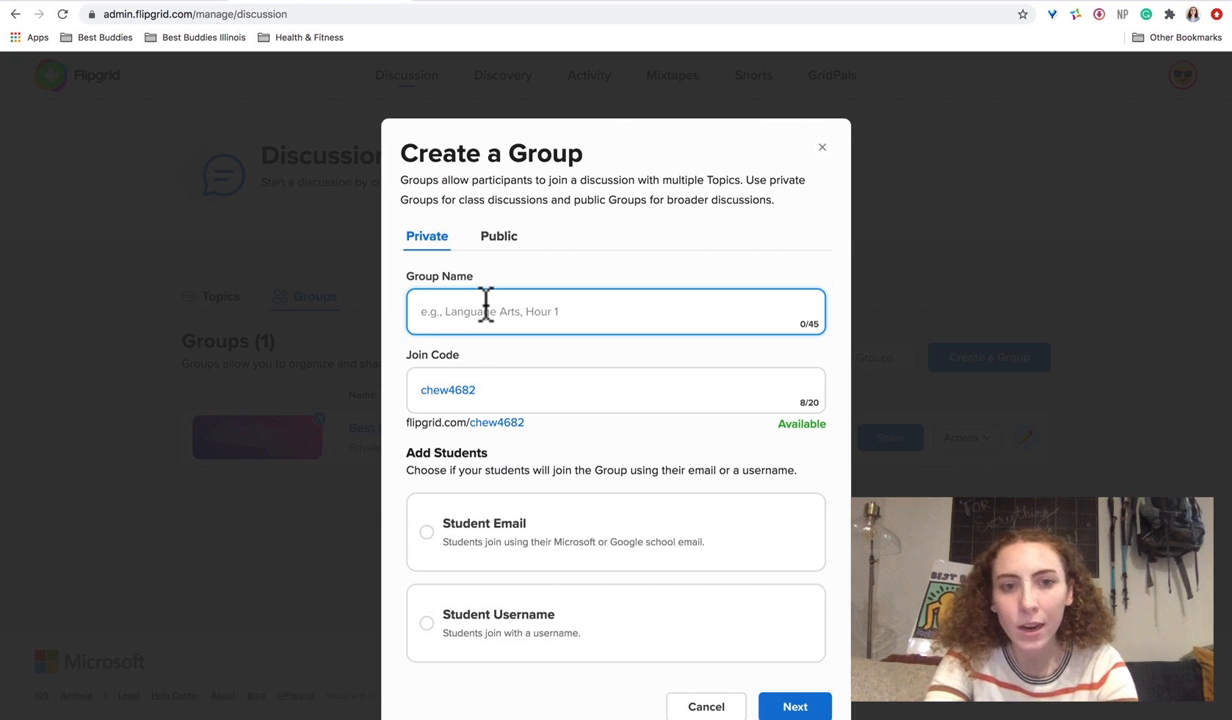
{"action": "type", "text": "B"}
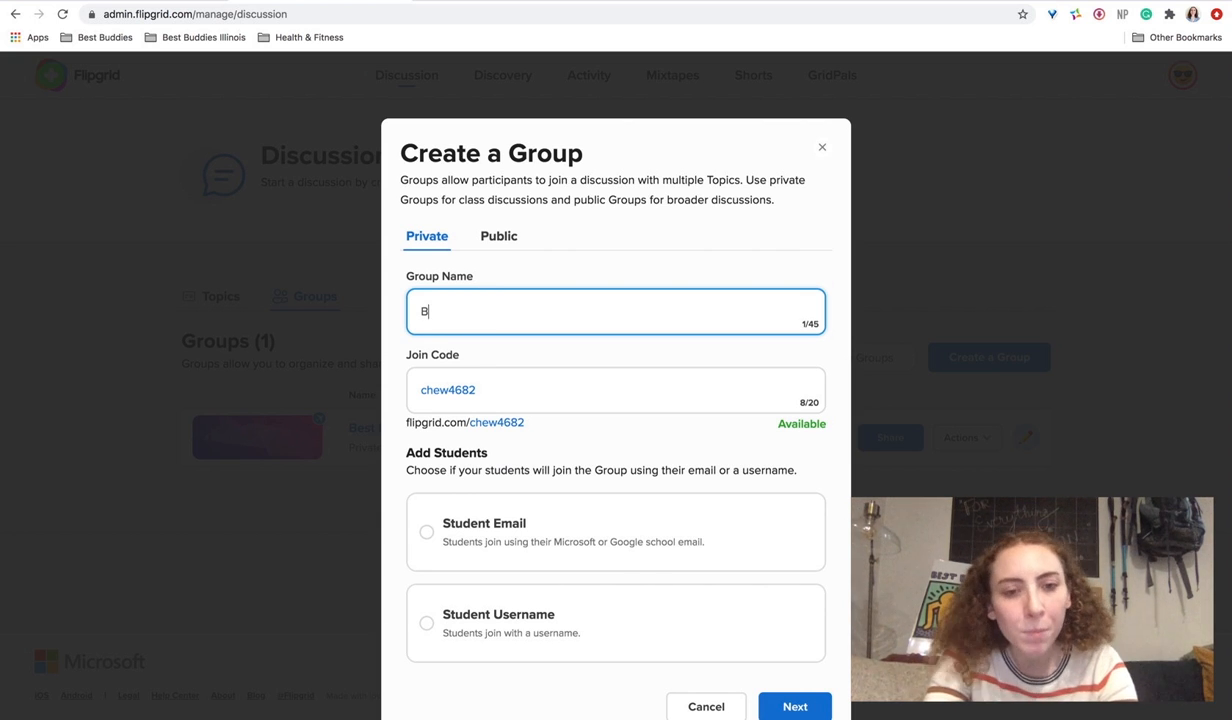
{"action": "type", "text": "BIL"}
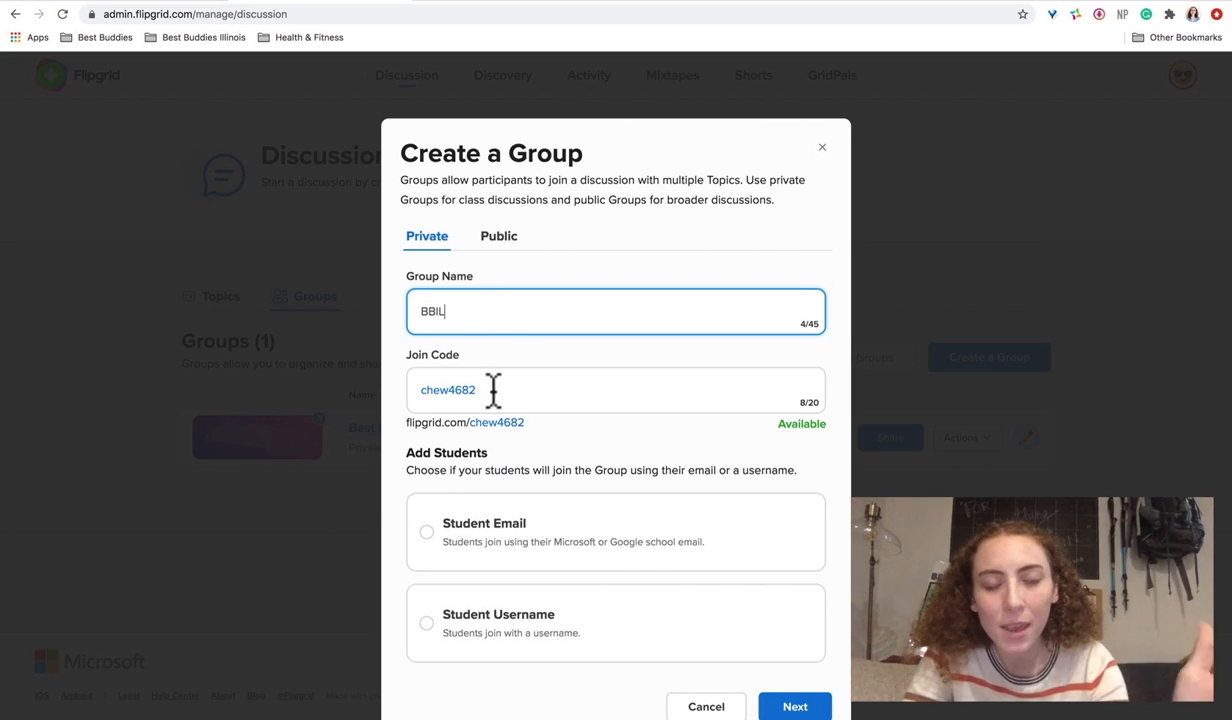
{"action": "left_click", "coordinate": [490, 366]}
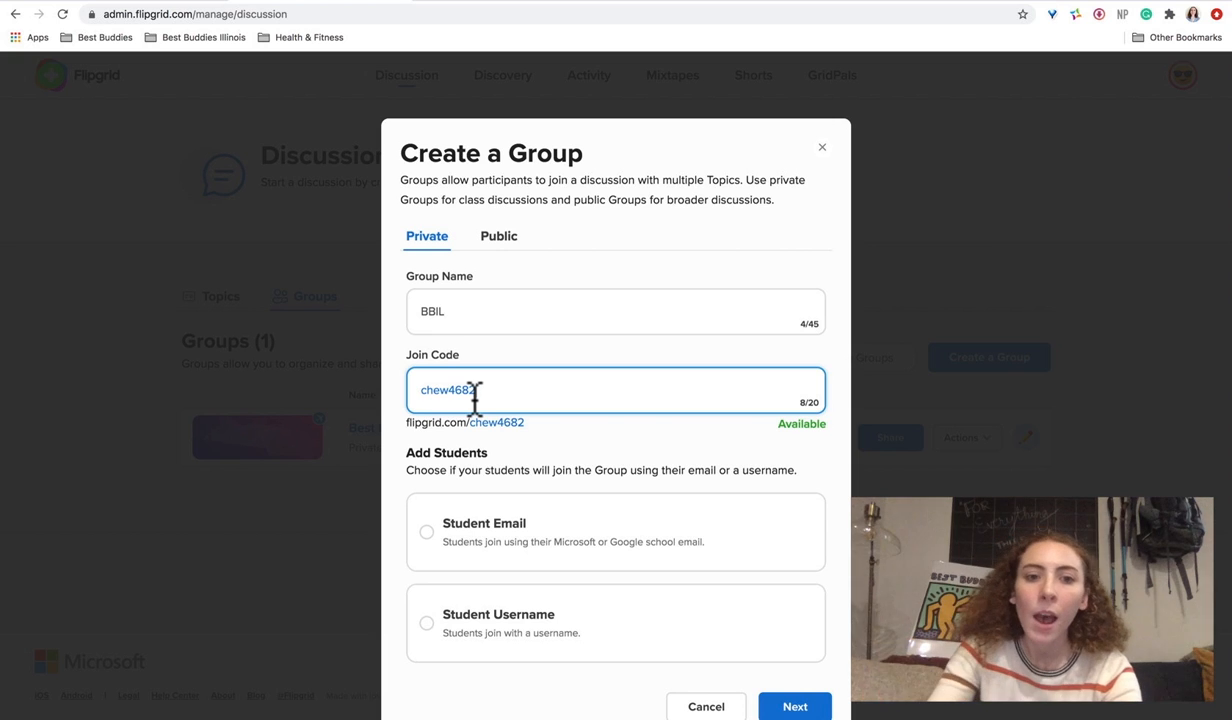
{"action": "left_click", "coordinate": [489, 390]}
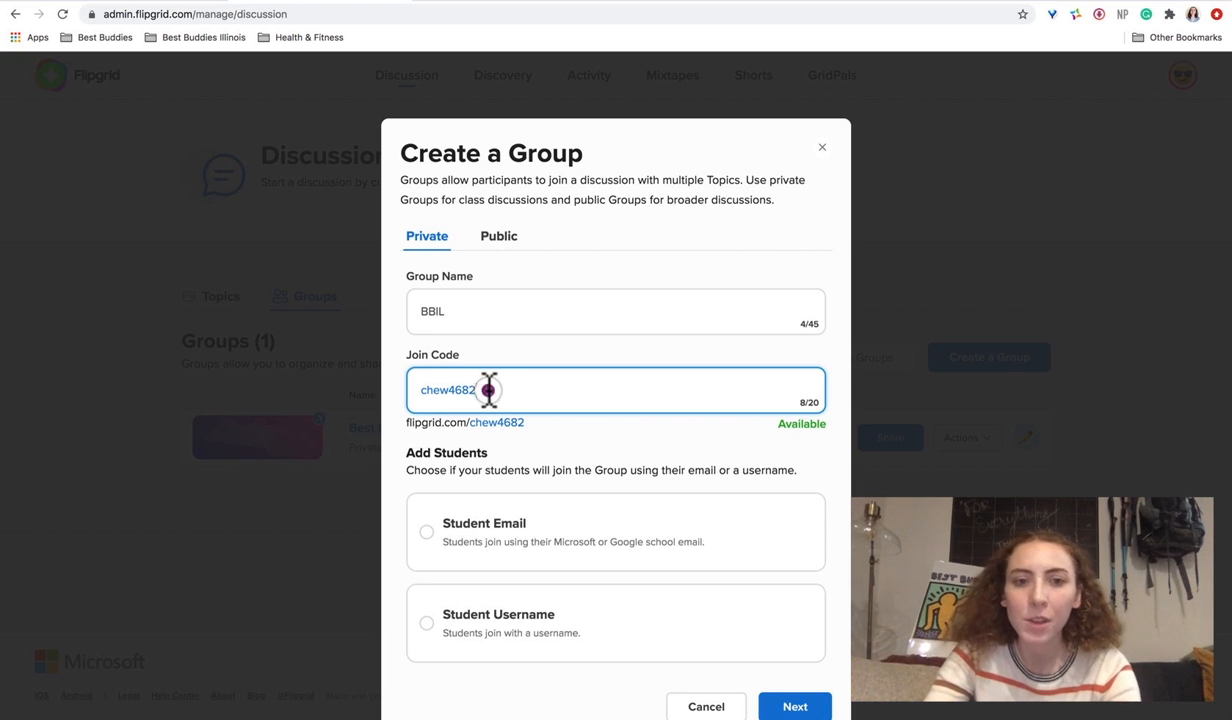
{"action": "left_click_drag", "start_coordinate": [489, 390], "coordinate": [398, 392]}
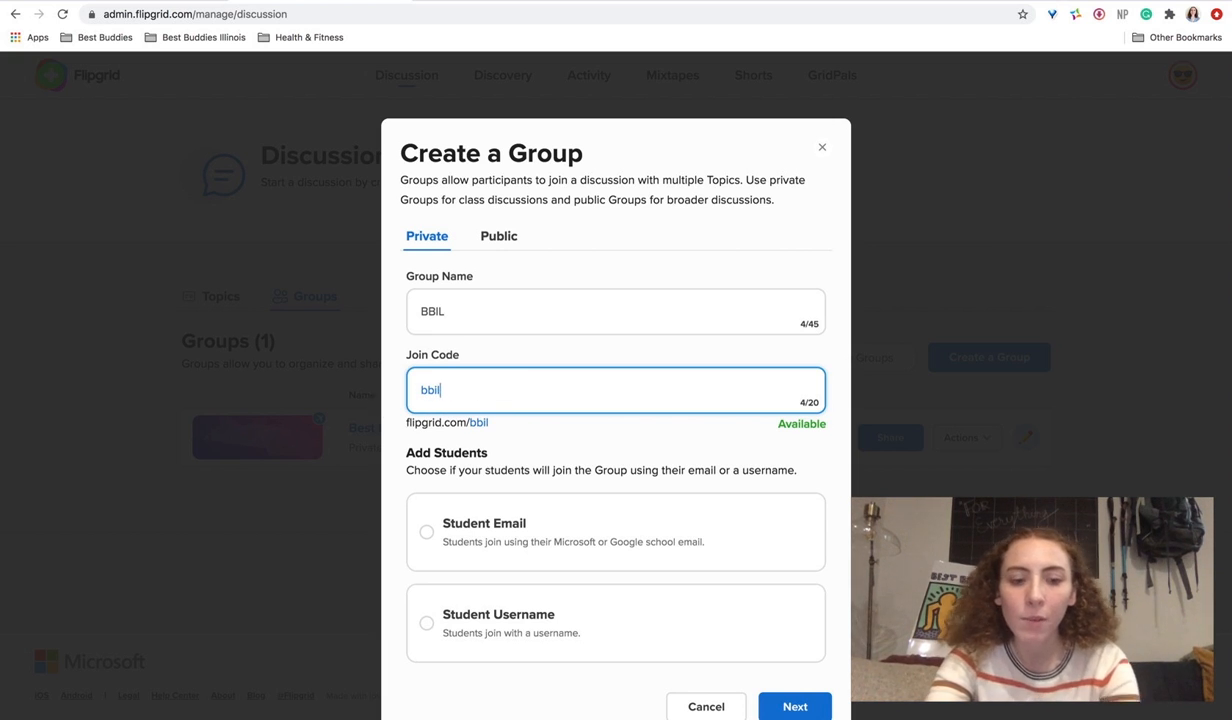
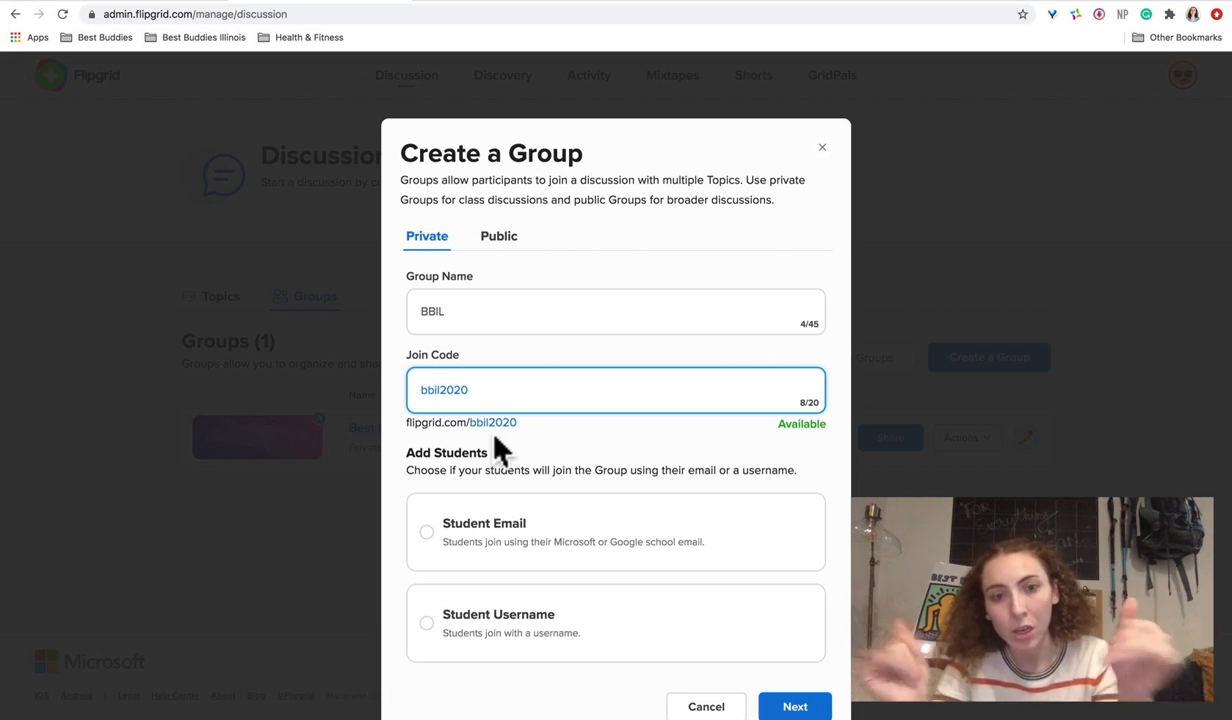
{"action": "scroll", "coordinate": [570, 505], "scroll_direction": "down", "scroll_amount": 2}
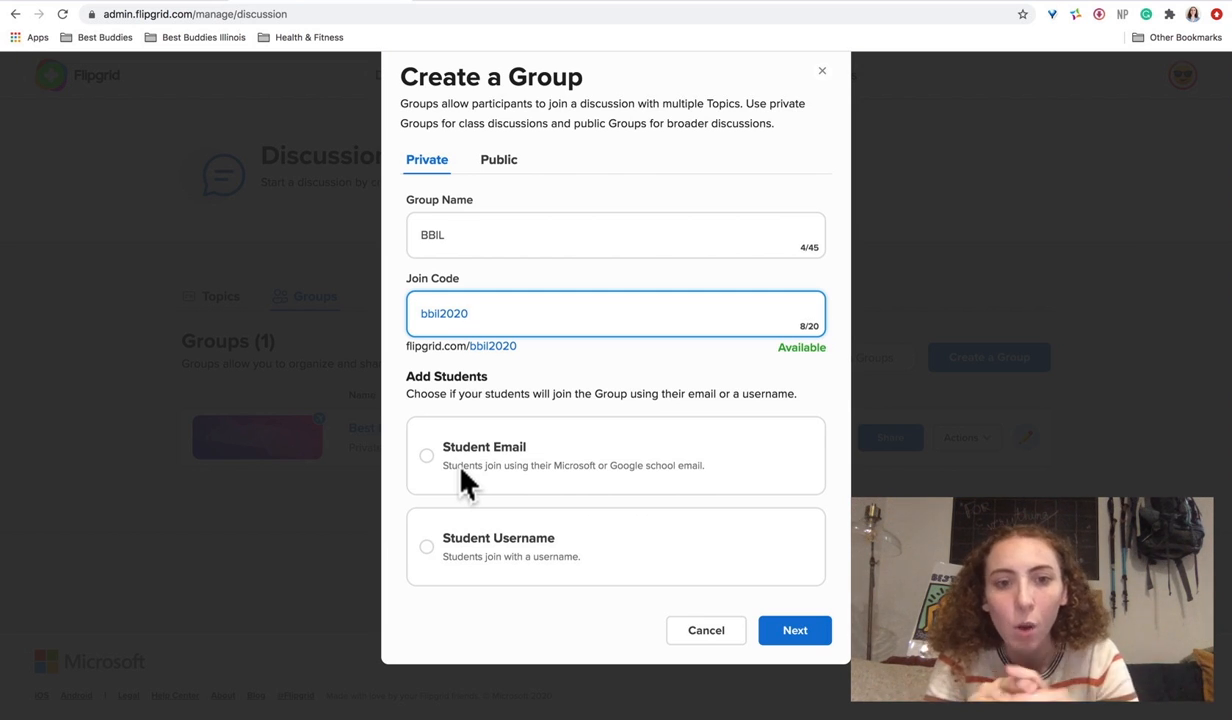
- Choose Student Username as the join method and continue to Add your Students
{"action": "left_click", "coordinate": [427, 548]}
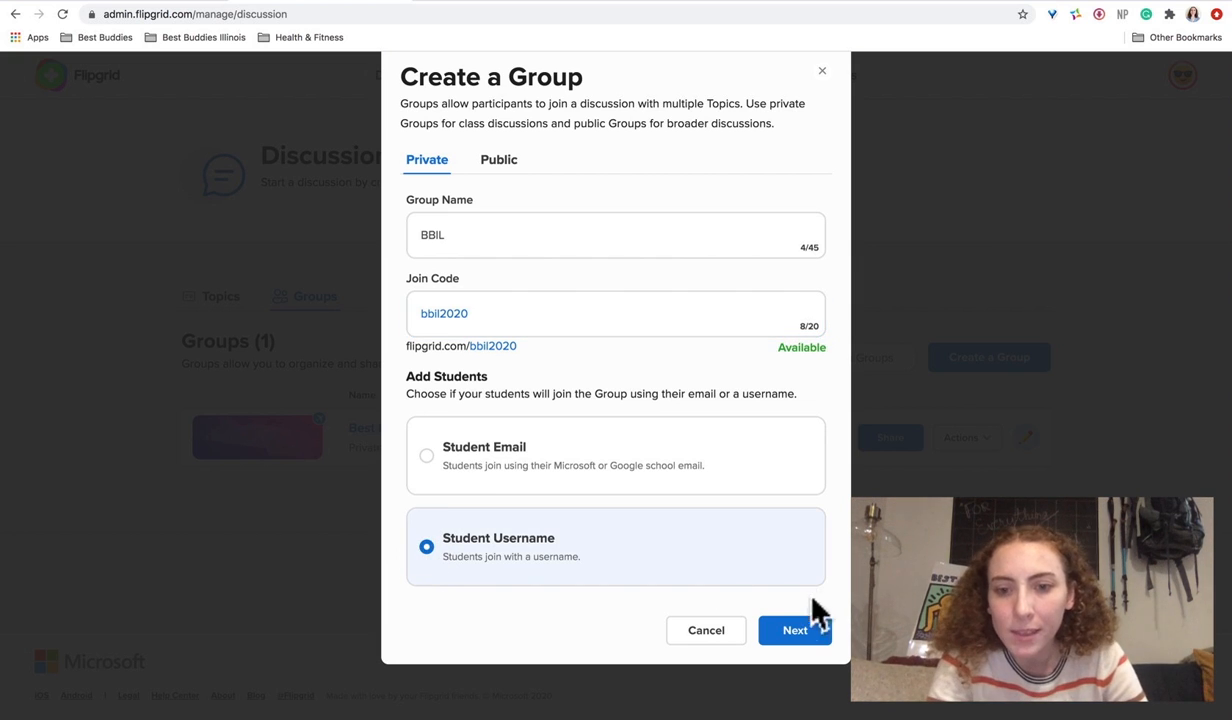
{"action": "left_click", "coordinate": [796, 632]}
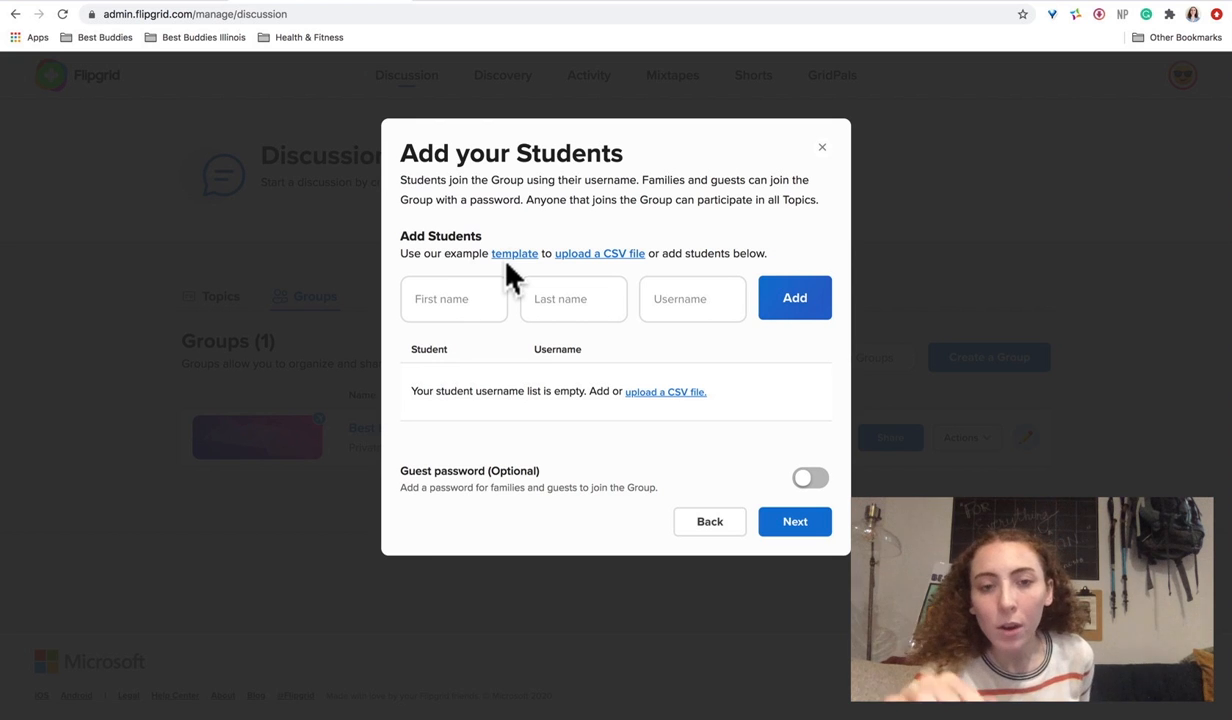
- Narrow the browser window and bring the students_template spreadsheet to the front
{"action": "left_click_drag", "start_coordinate": [3, 256], "coordinate": [412, 318]}
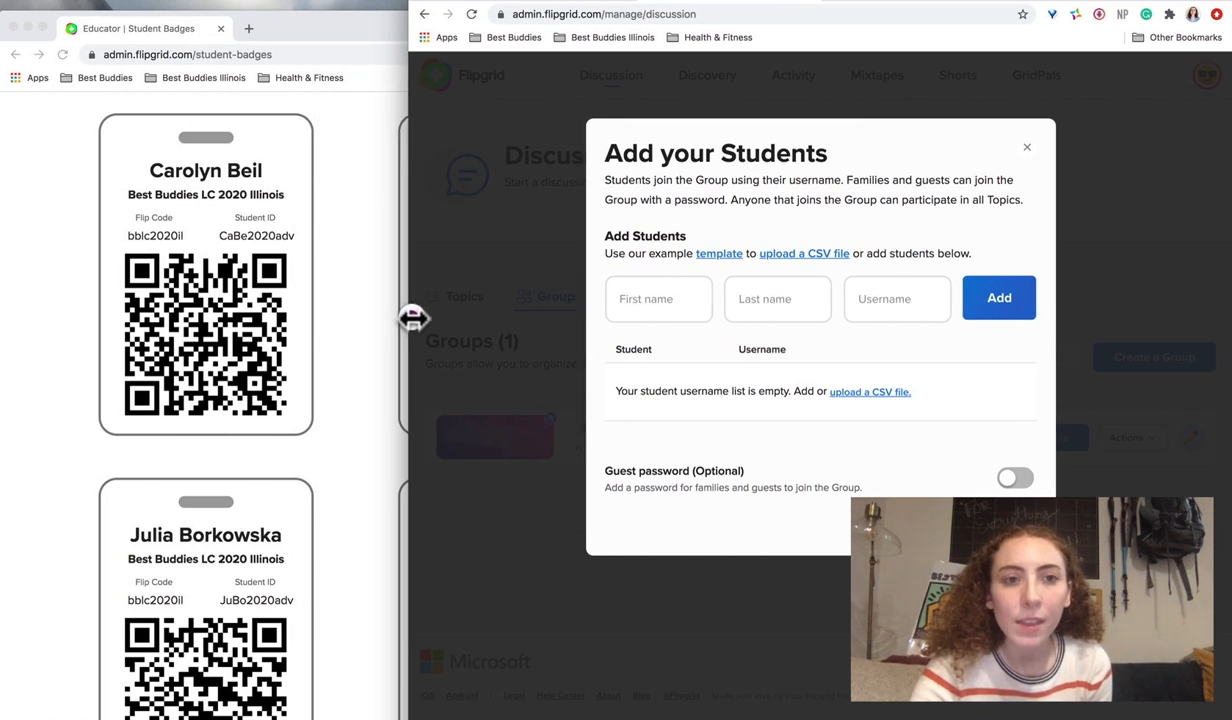
{"action": "left_click_drag", "start_coordinate": [286, 17], "coordinate": [288, 78]}
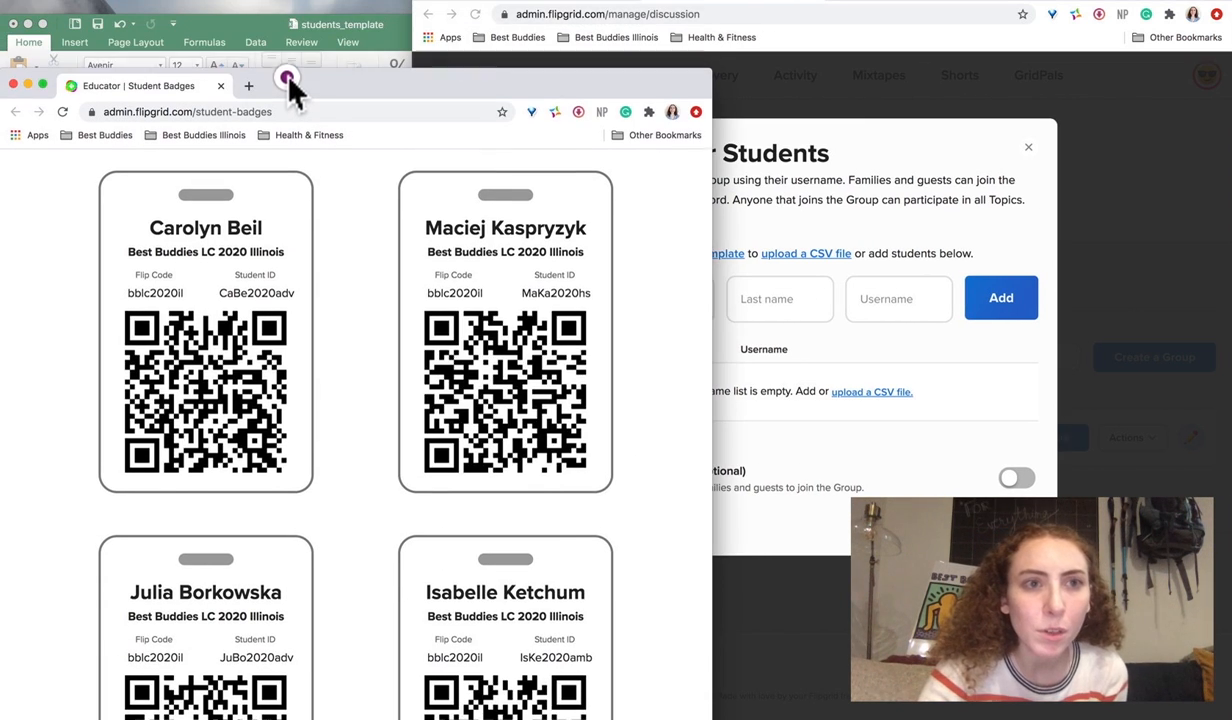
{"action": "left_click", "coordinate": [242, 24]}
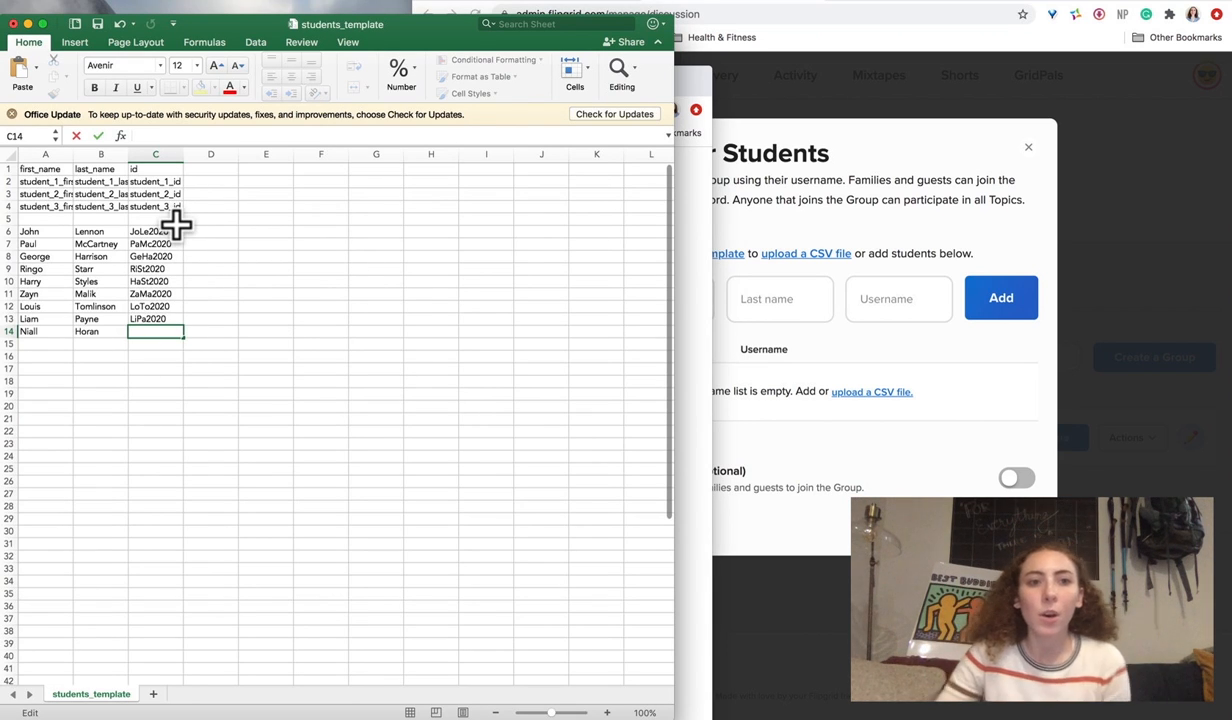
- Review the template rows and the id format in C6, then select empty cell C14
{"action": "left_click_drag", "start_coordinate": [179, 204], "coordinate": [40, 170]}
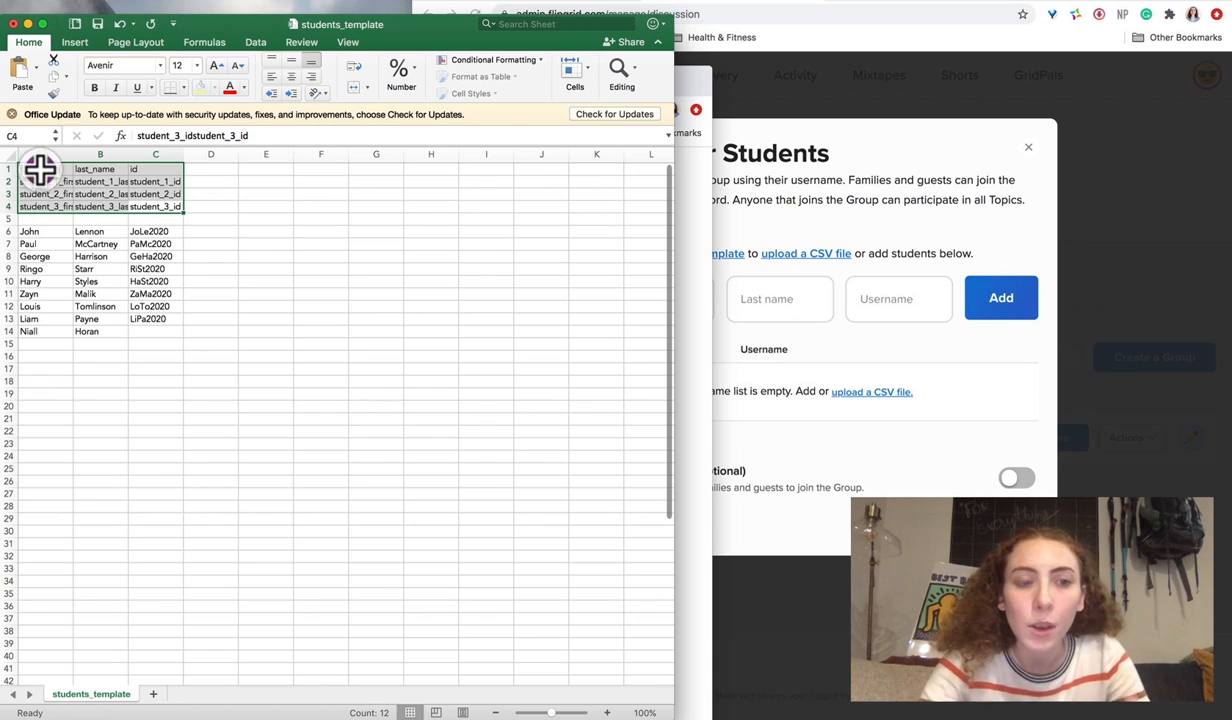
{"action": "left_click", "coordinate": [168, 207]}
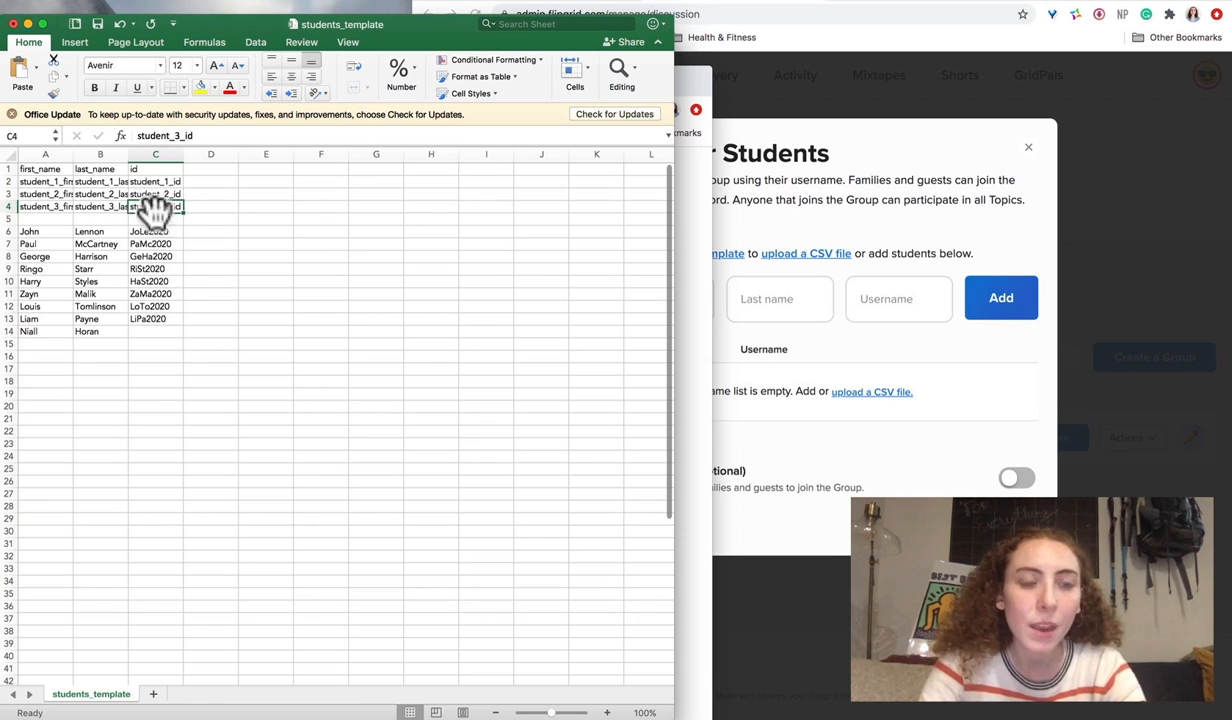
{"action": "left_click", "coordinate": [152, 233]}
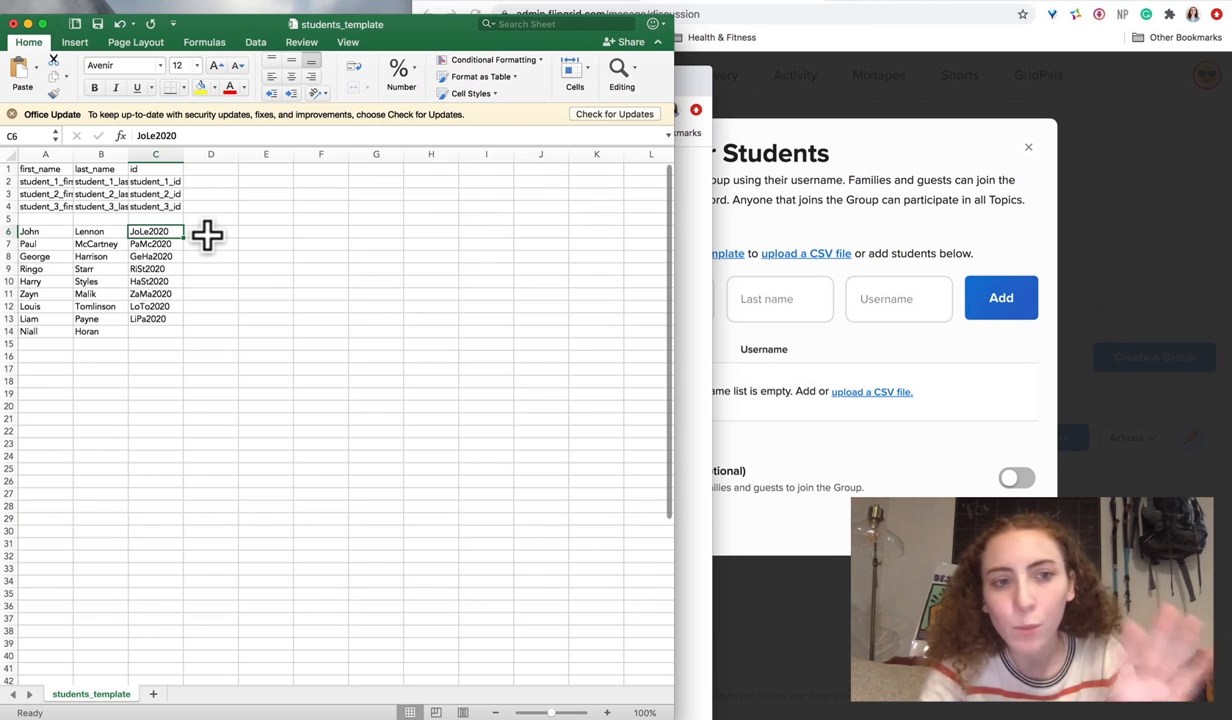
{"action": "left_click", "coordinate": [147, 333]}
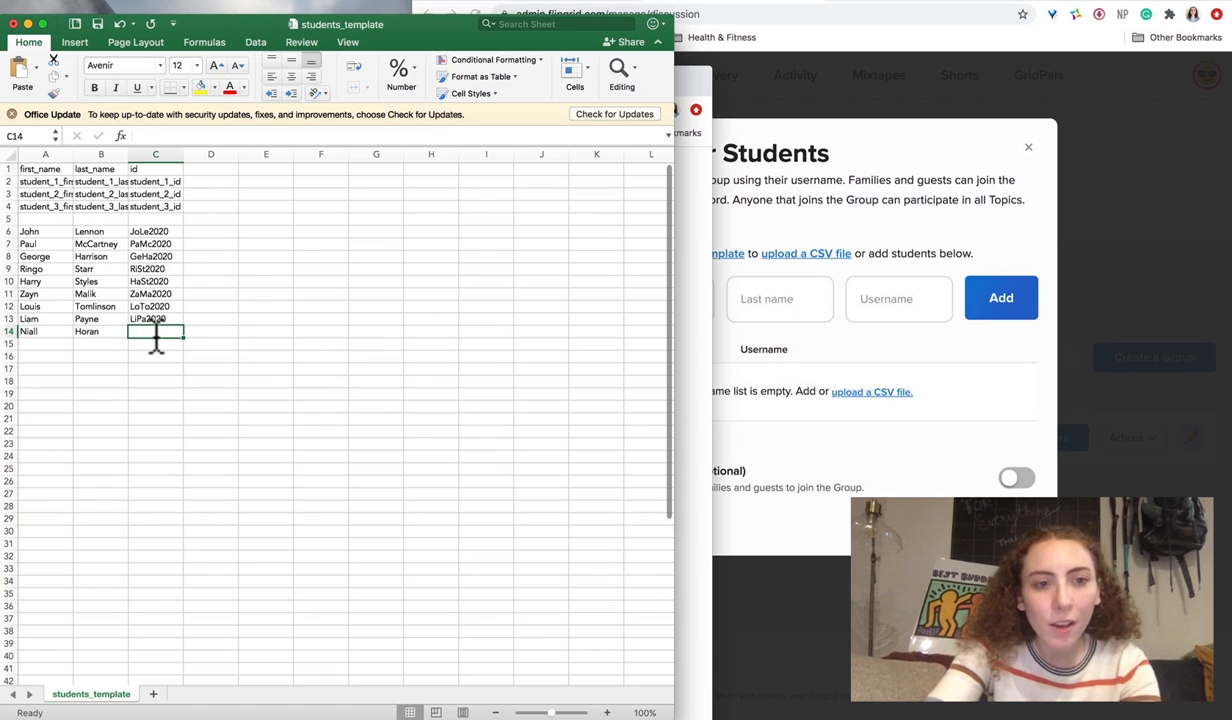
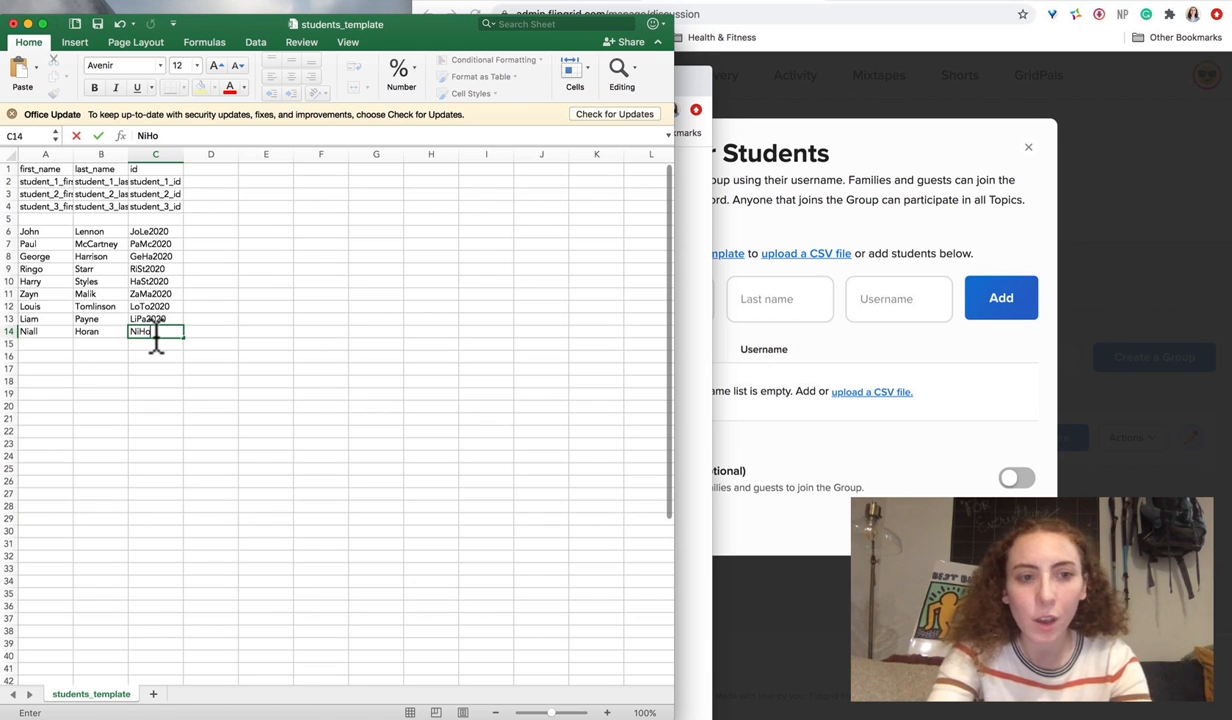
{"action": "left_click", "coordinate": [223, 320]}
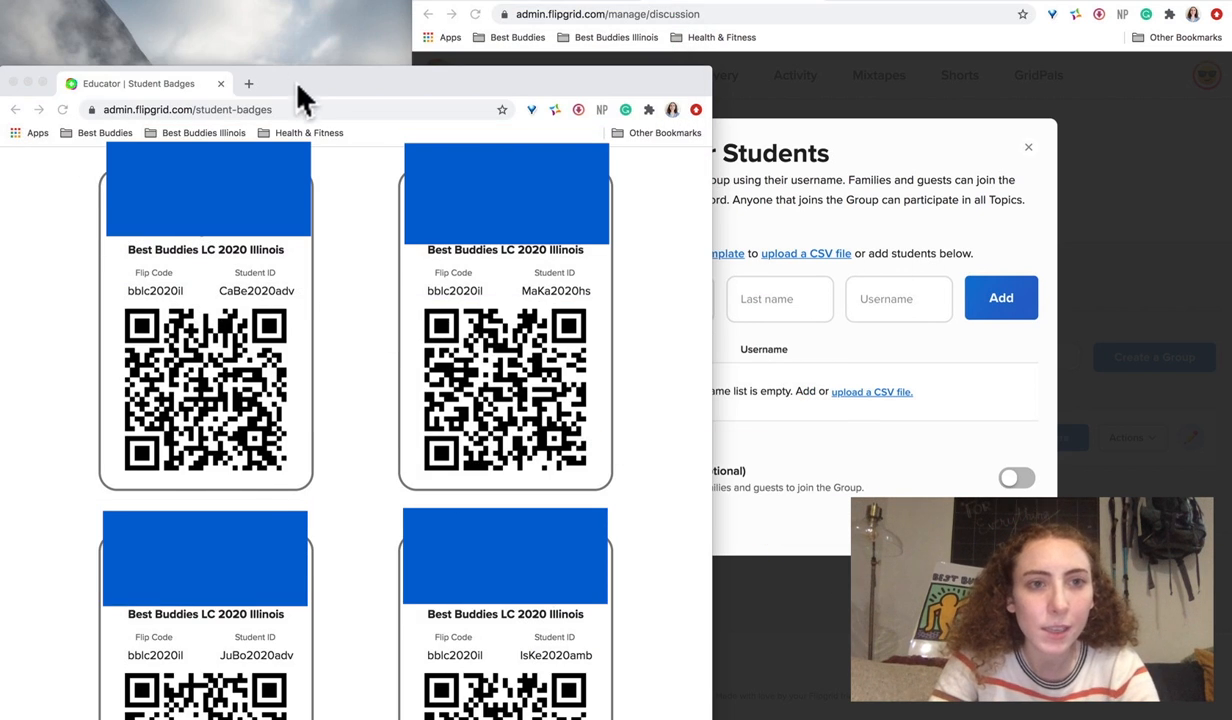
{"action": "scroll", "coordinate": [300, 98], "scroll_direction": "down", "scroll_amount": 2}
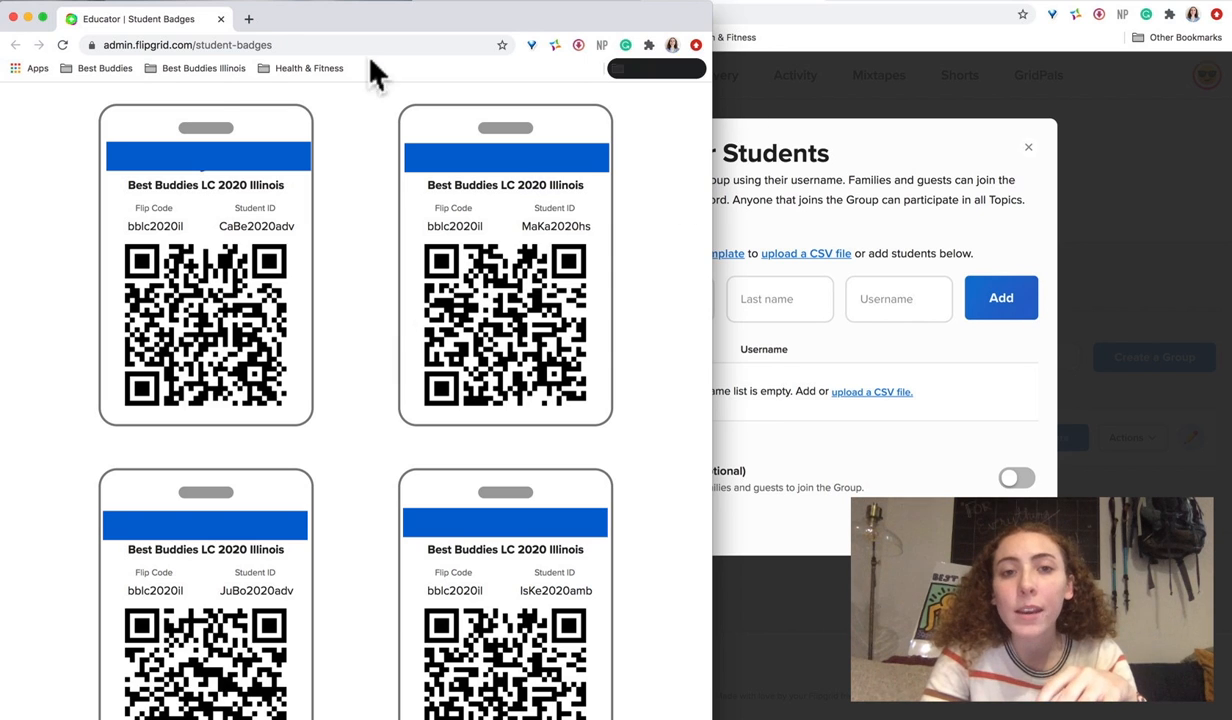
- Bring the Flipgrid window with the Add your Students dialog to the front
{"action": "left_click", "coordinate": [590, 1]}
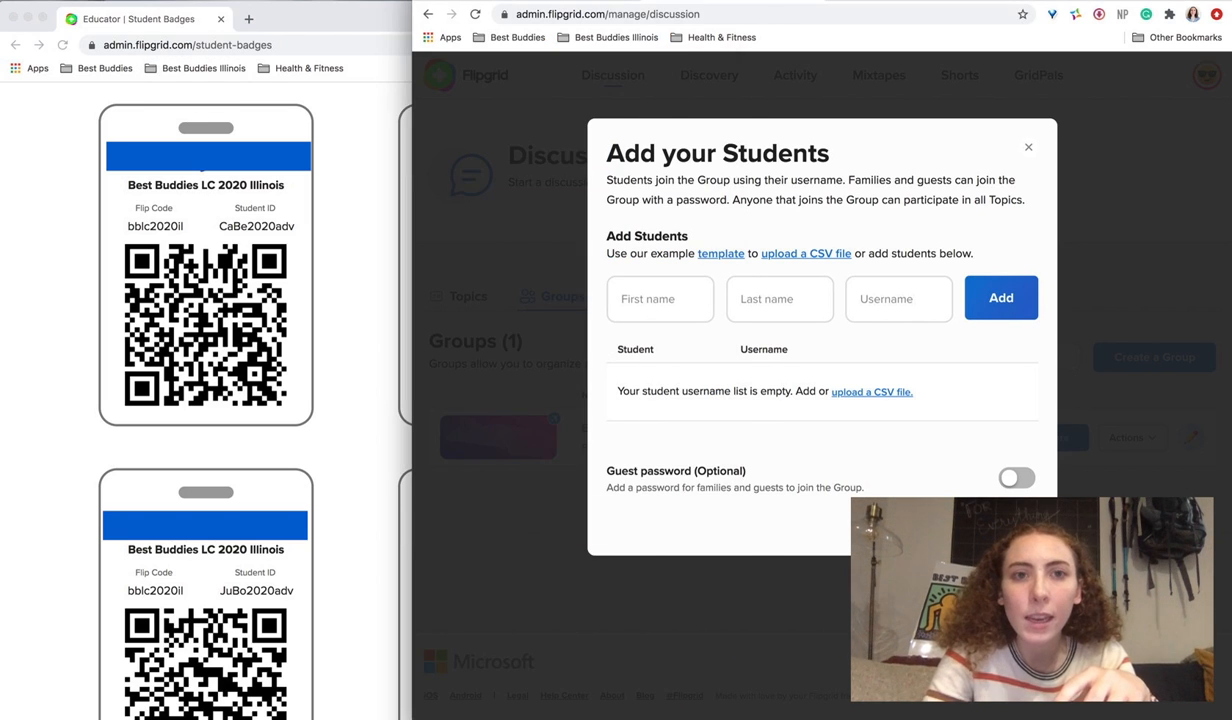
- Stretch the Flipgrid window to full screen and try the Guest password toggle
{"action": "left_click_drag", "start_coordinate": [412, 2], "coordinate": [0, 2]}
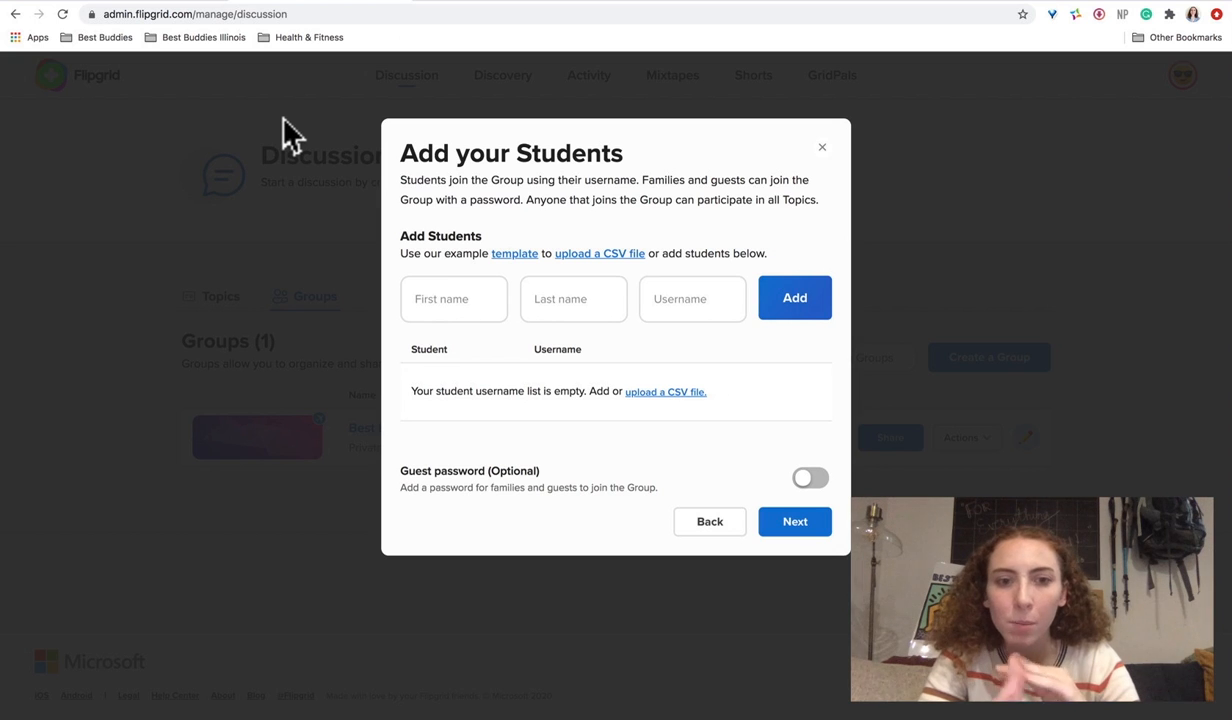
{"action": "left_click", "coordinate": [803, 479]}
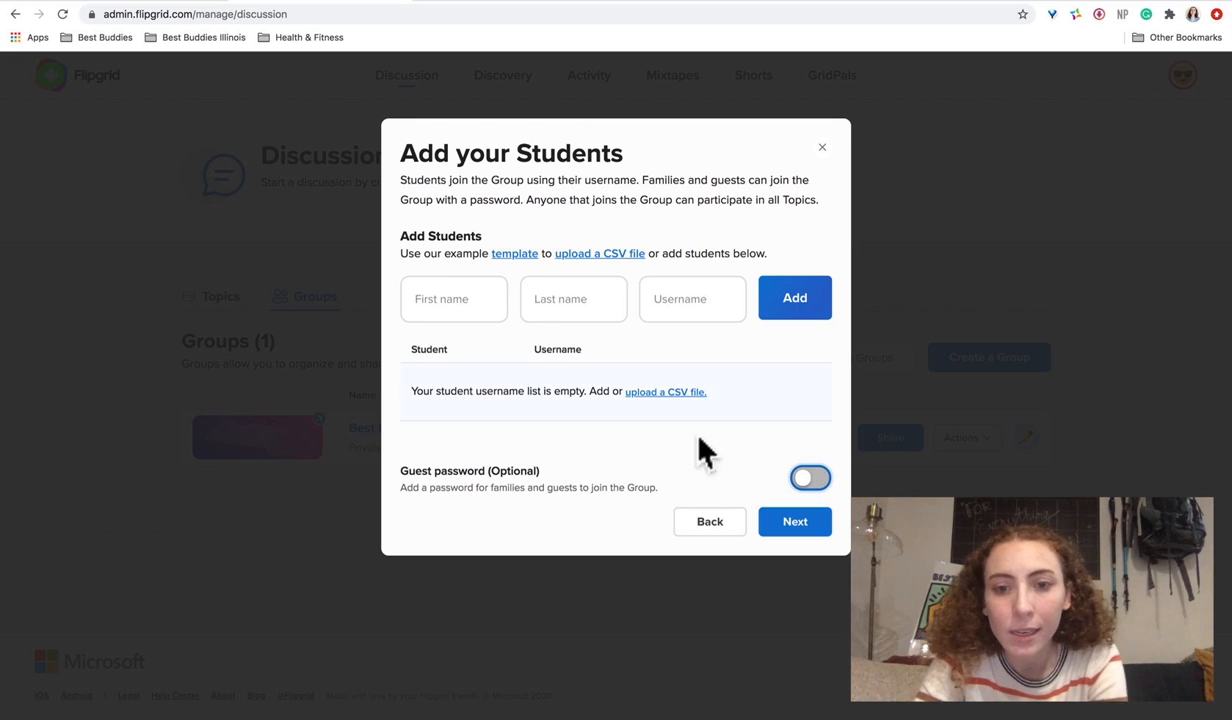
- Make the group Public, rename it 'Best Buddies in Illinois 2020-2021', and create it
{"action": "left_click", "coordinate": [710, 522]}
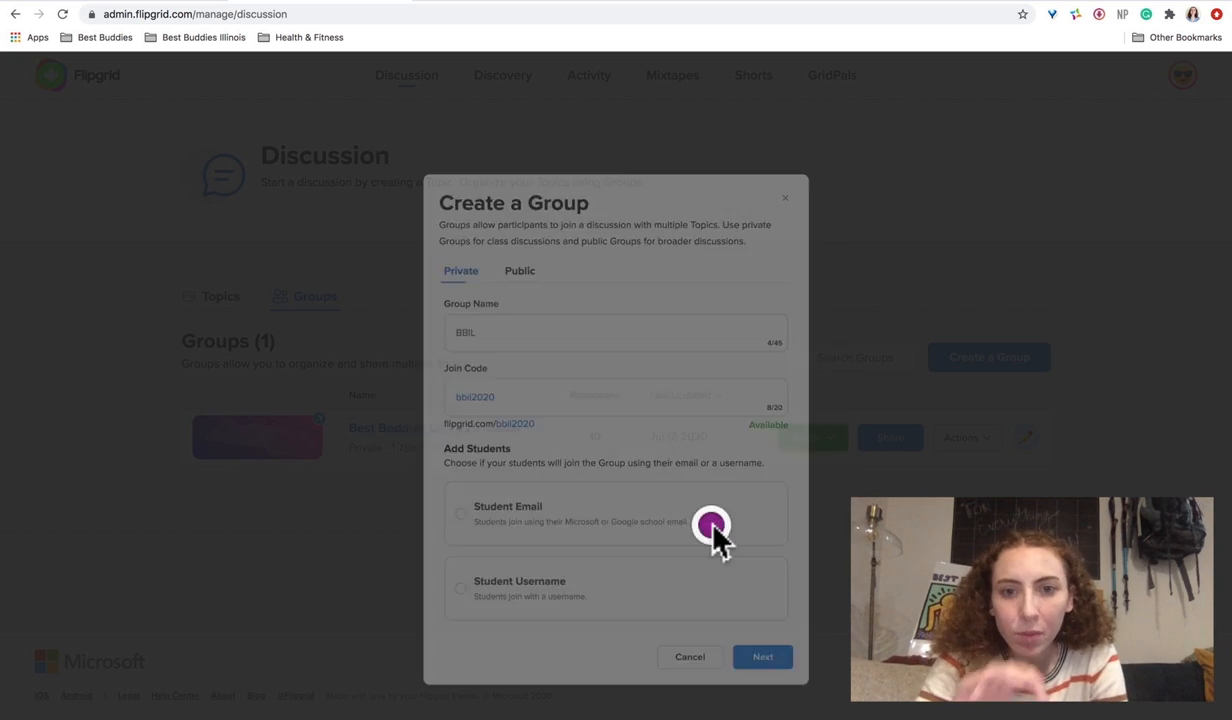
{"action": "left_click", "coordinate": [500, 237]}
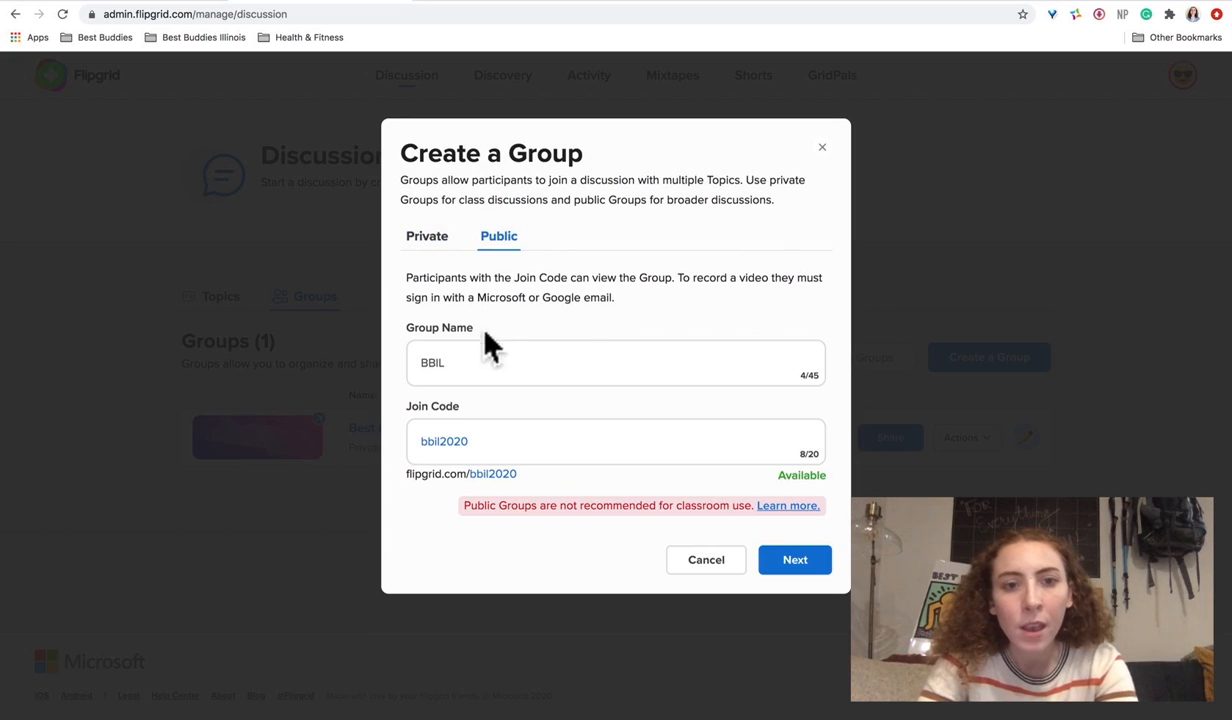
{"action": "left_click", "coordinate": [467, 361]}
{"action": "key", "text": "BackSpace"}
{"action": "key", "text": "BackSpace"}
{"action": "key", "text": "BackSpace"}
{"action": "type", "text": "est"}
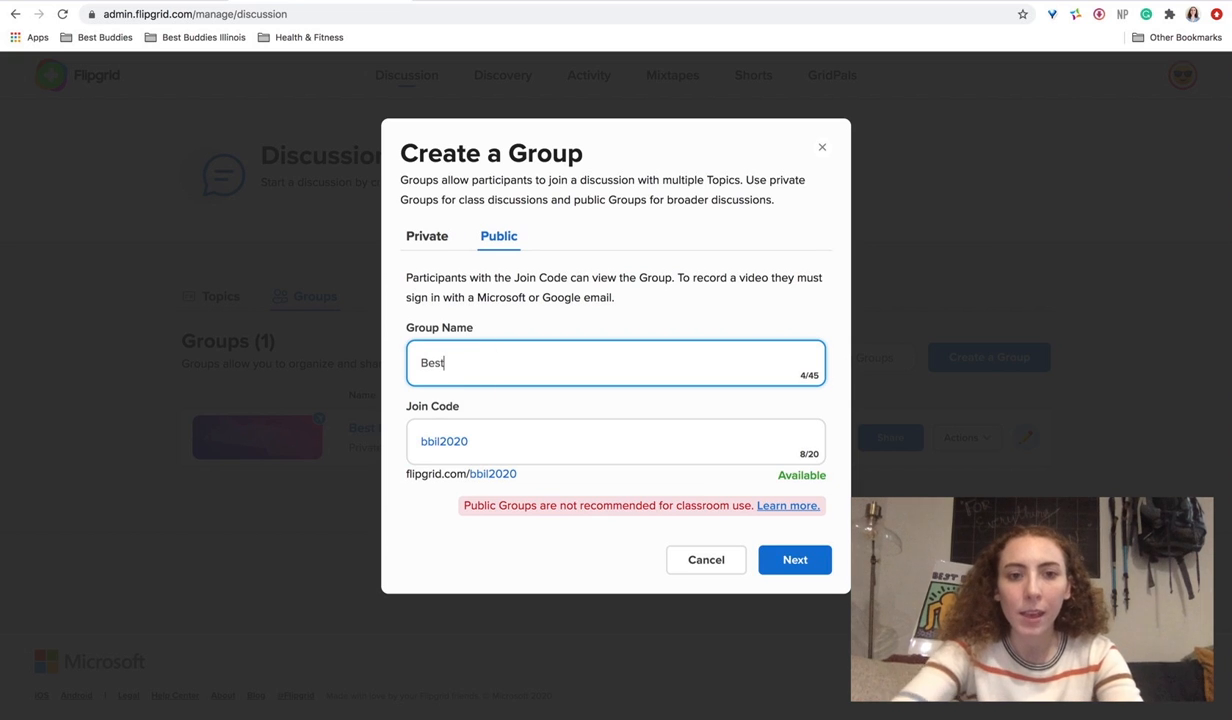
{"action": "type", "text": " Buddies in Illinois 2020-"}
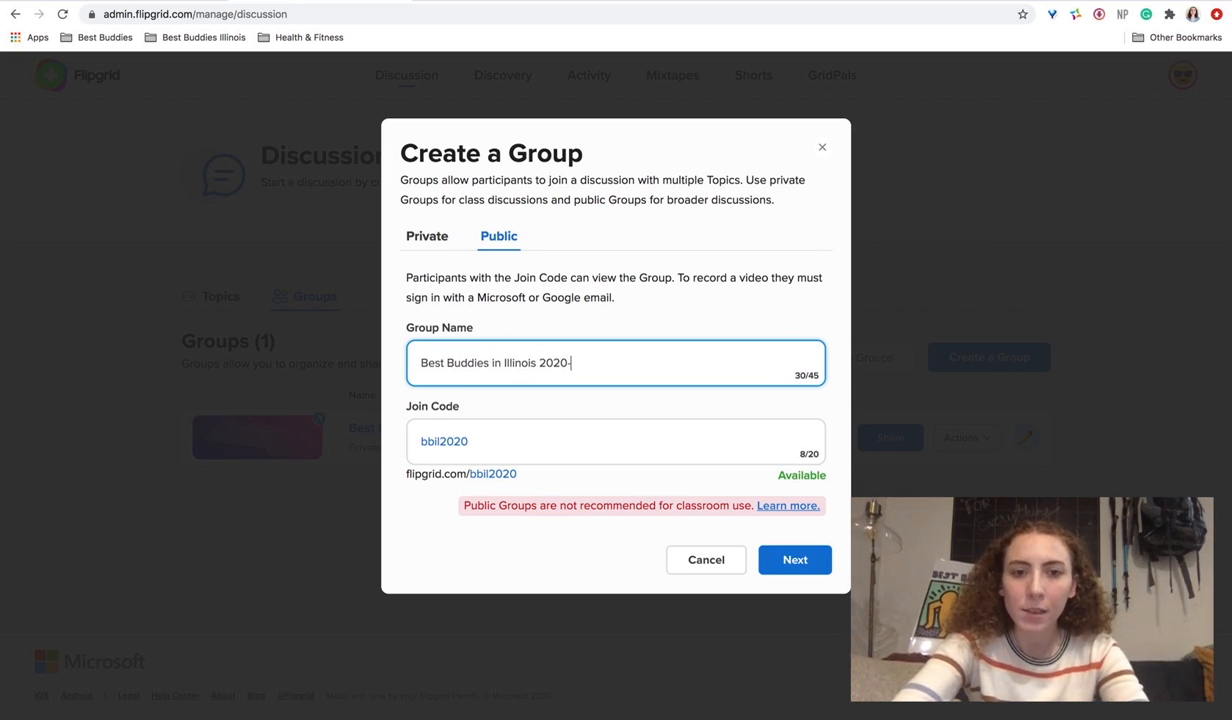
{"action": "type", "text": "2021"}
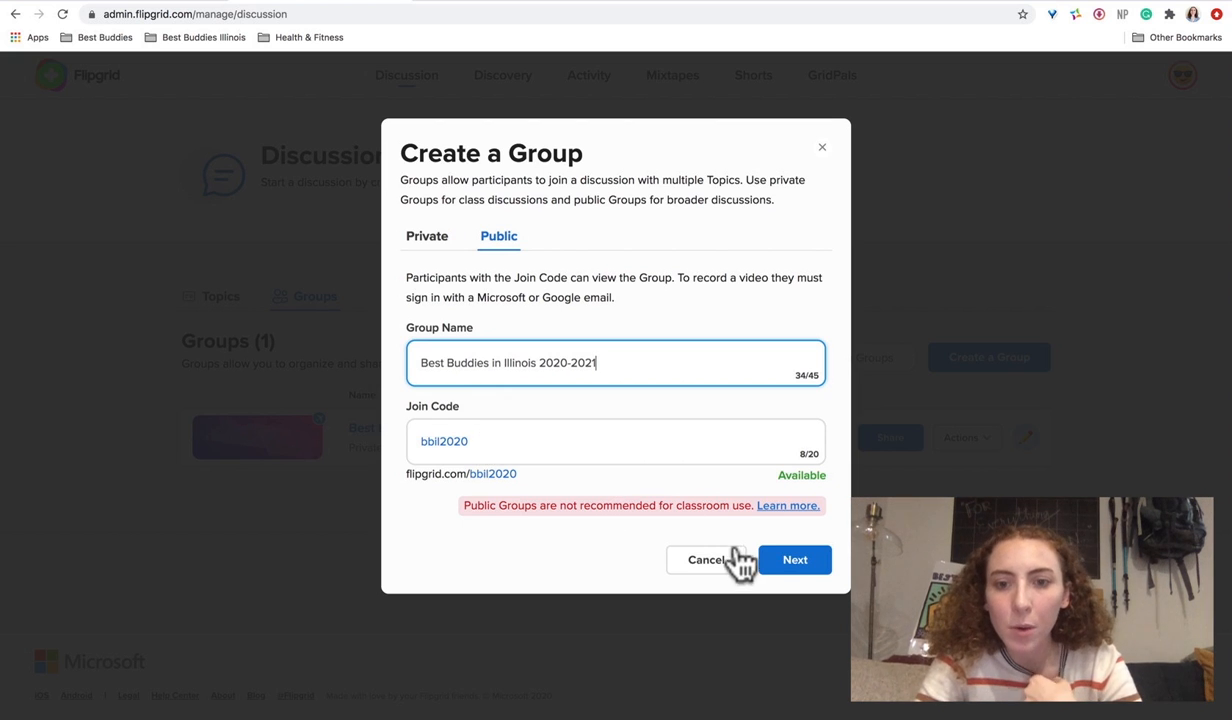
{"action": "left_click", "coordinate": [792, 562]}
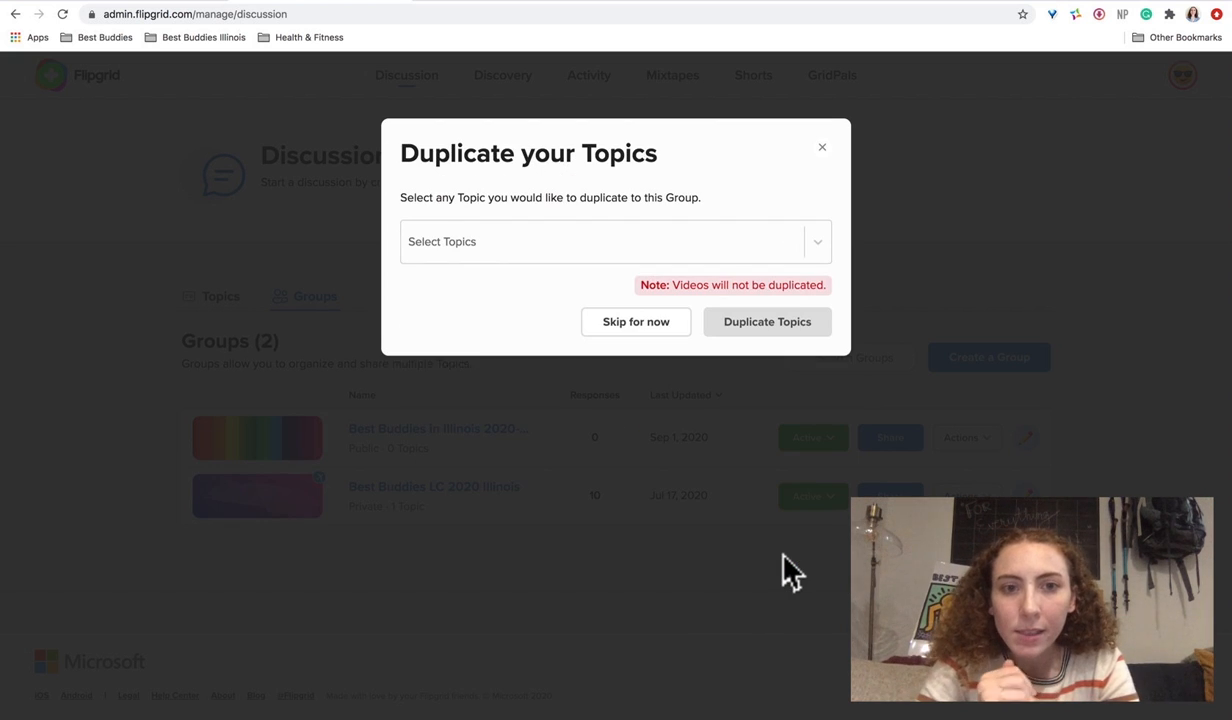
- Look over the Select Topics list, then skip duplicating any topics into the group
{"action": "left_click", "coordinate": [817, 248]}
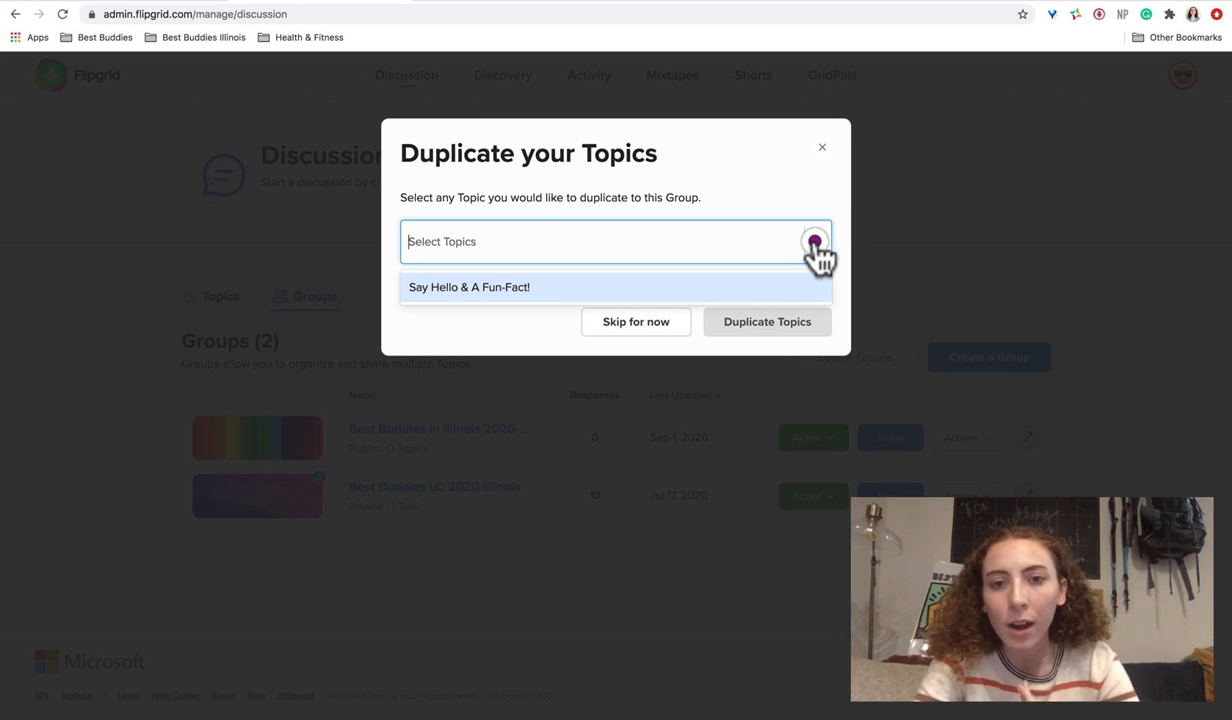
{"action": "left_click", "coordinate": [818, 250]}
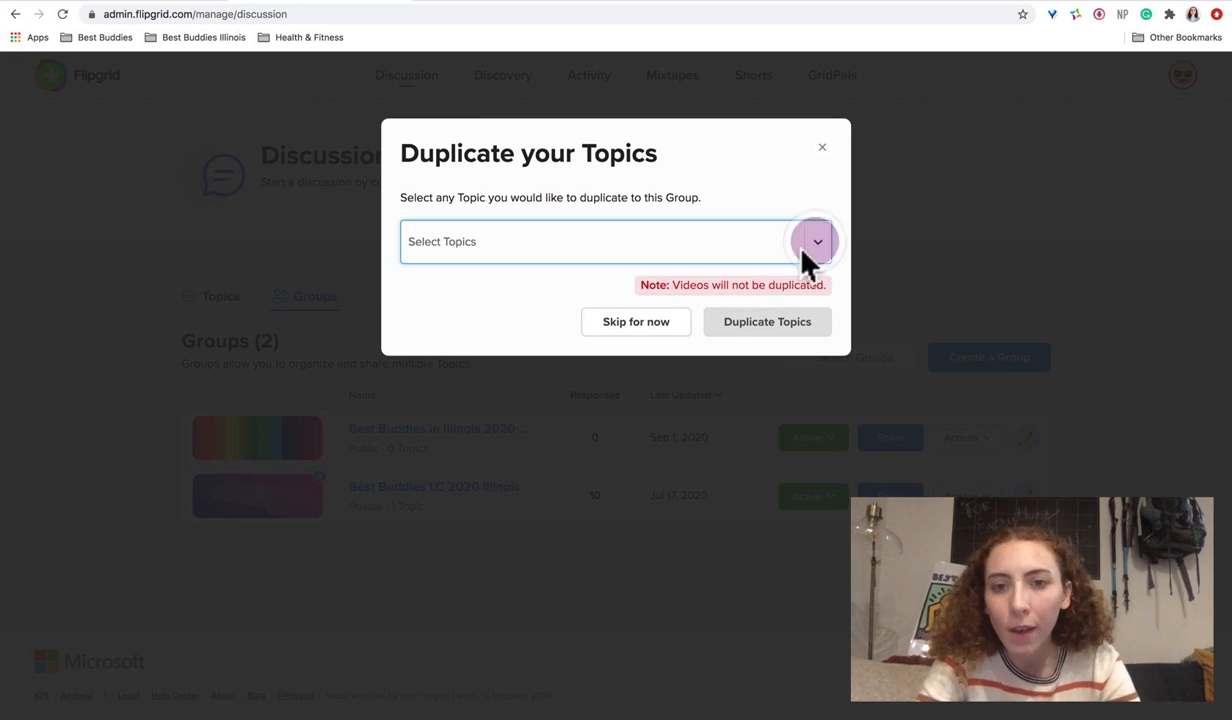
{"action": "left_click", "coordinate": [658, 322]}
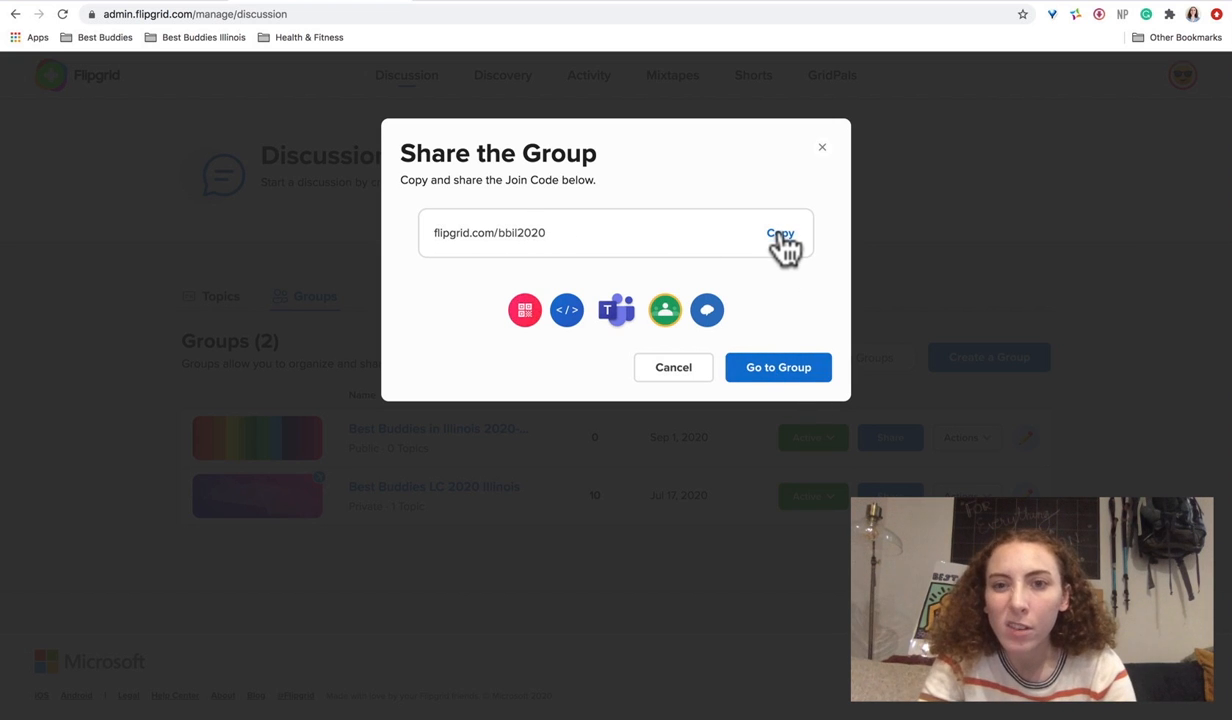
- Open the Edit Group page for Best Buddies in Illinois 2020-2021, keeping access Public
{"action": "left_click", "coordinate": [772, 370]}
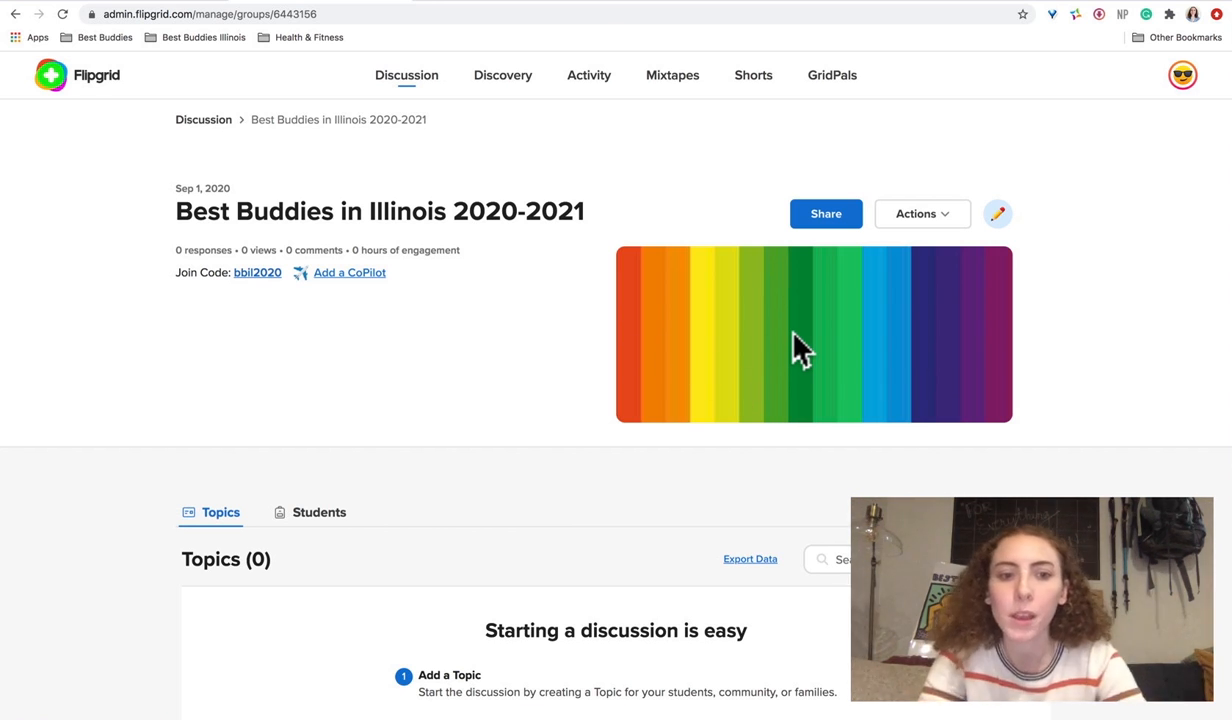
{"action": "left_click", "coordinate": [997, 216]}
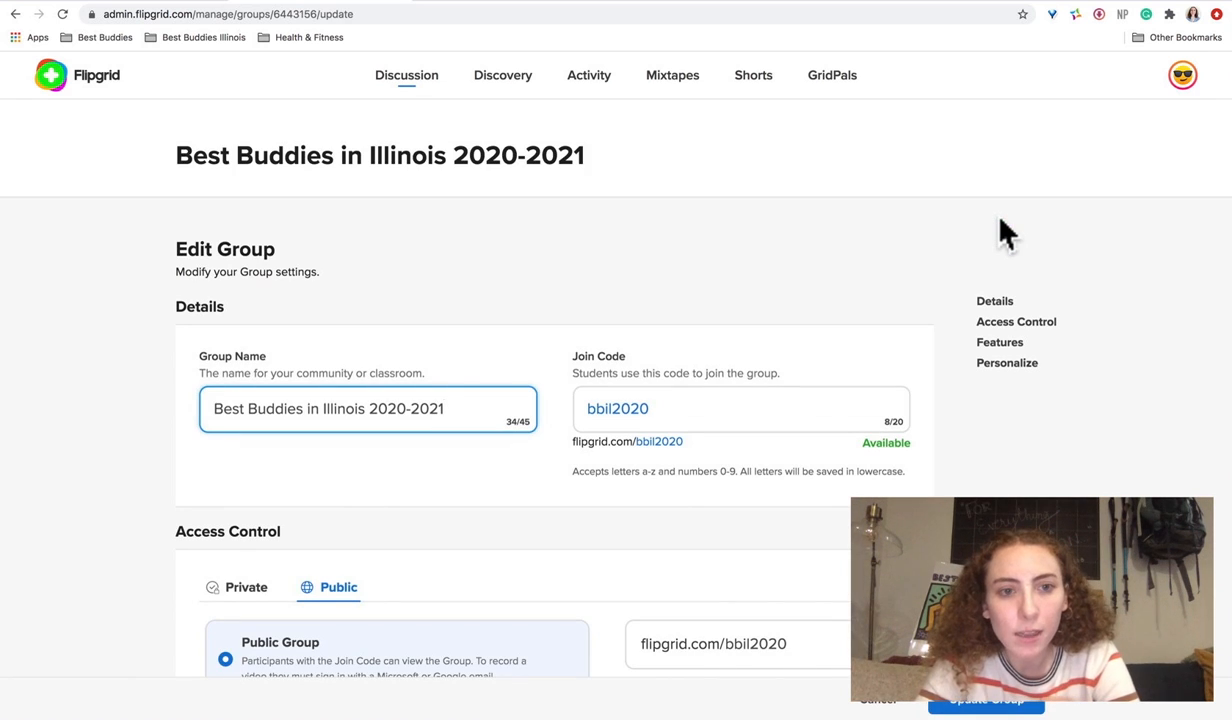
{"action": "scroll", "coordinate": [704, 390], "scroll_direction": "down", "scroll_amount": 4}
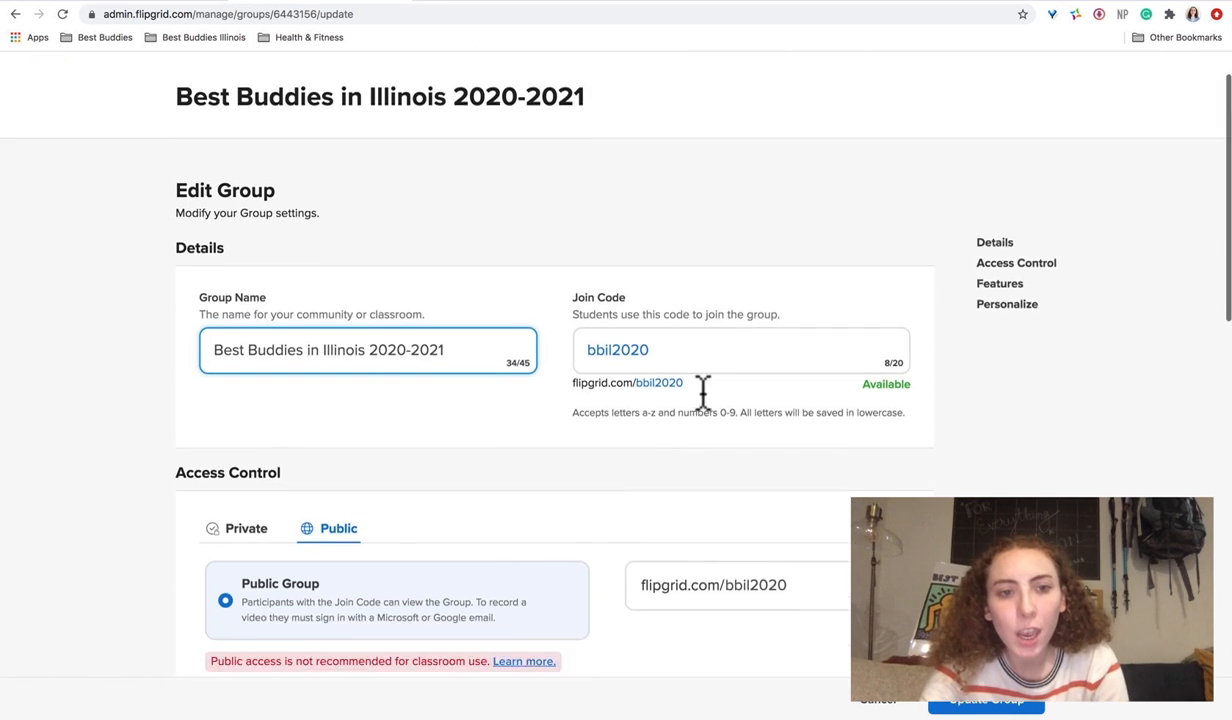
{"action": "scroll", "coordinate": [704, 390], "scroll_direction": "down", "scroll_amount": 1}
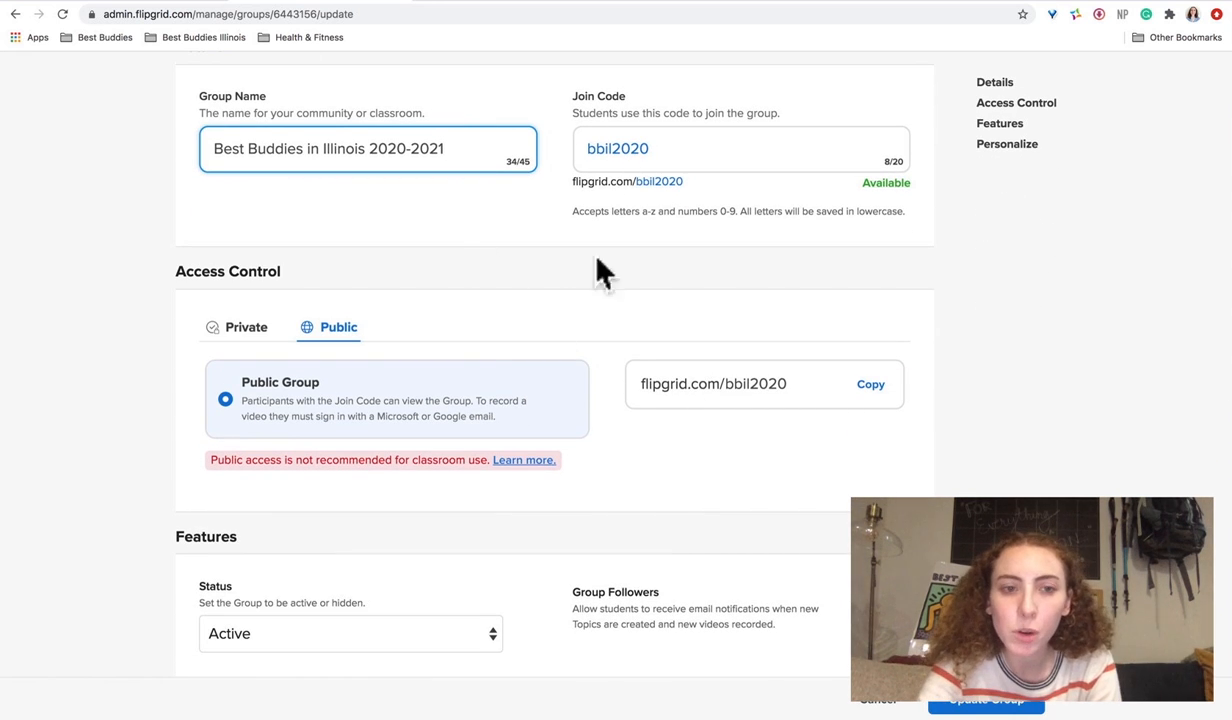
{"action": "left_click", "coordinate": [252, 340]}
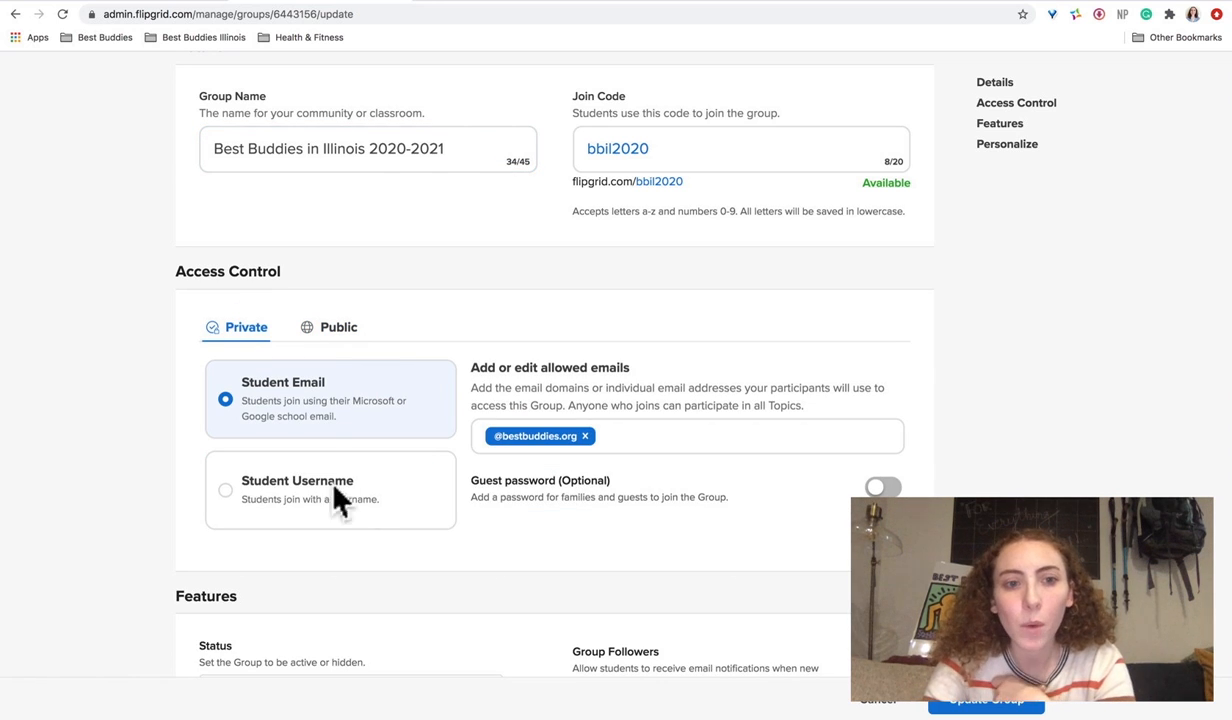
{"action": "left_click", "coordinate": [340, 331]}
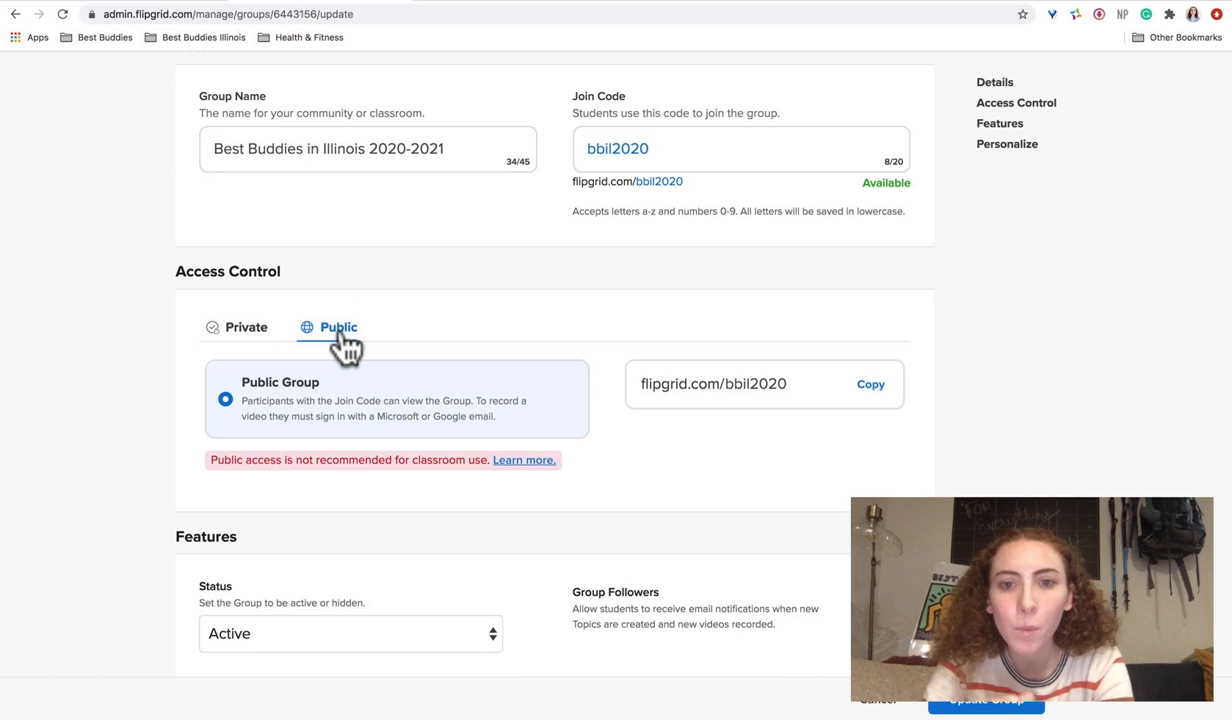
{"action": "scroll", "coordinate": [745, 495], "scroll_direction": "down", "scroll_amount": 10}
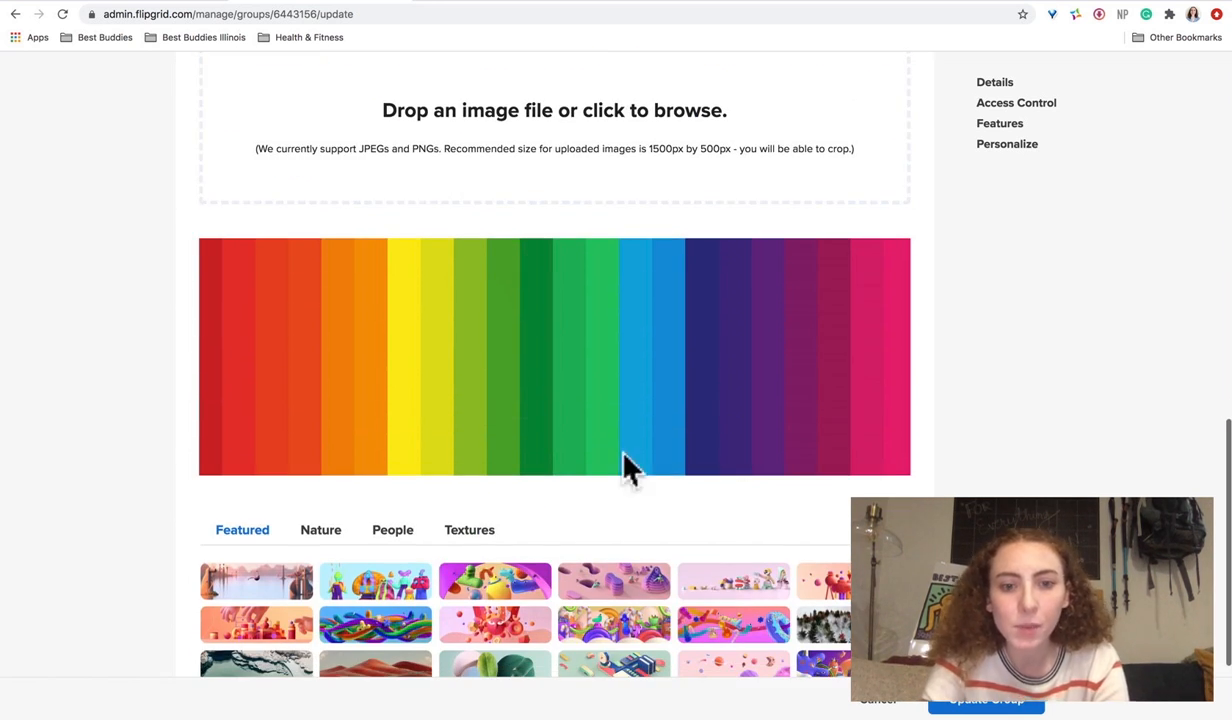
{"action": "scroll", "coordinate": [554, 340], "scroll_direction": "up", "scroll_amount": 2}
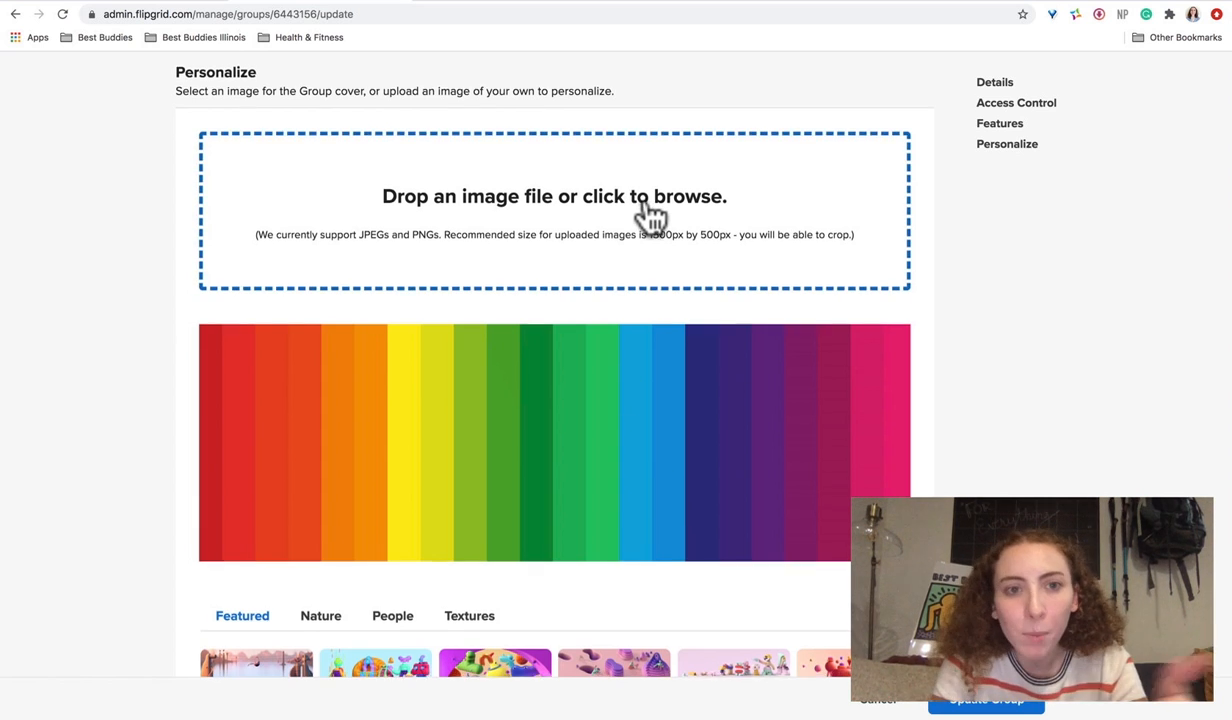
{"action": "scroll", "coordinate": [646, 214], "scroll_direction": "down", "scroll_amount": 4}
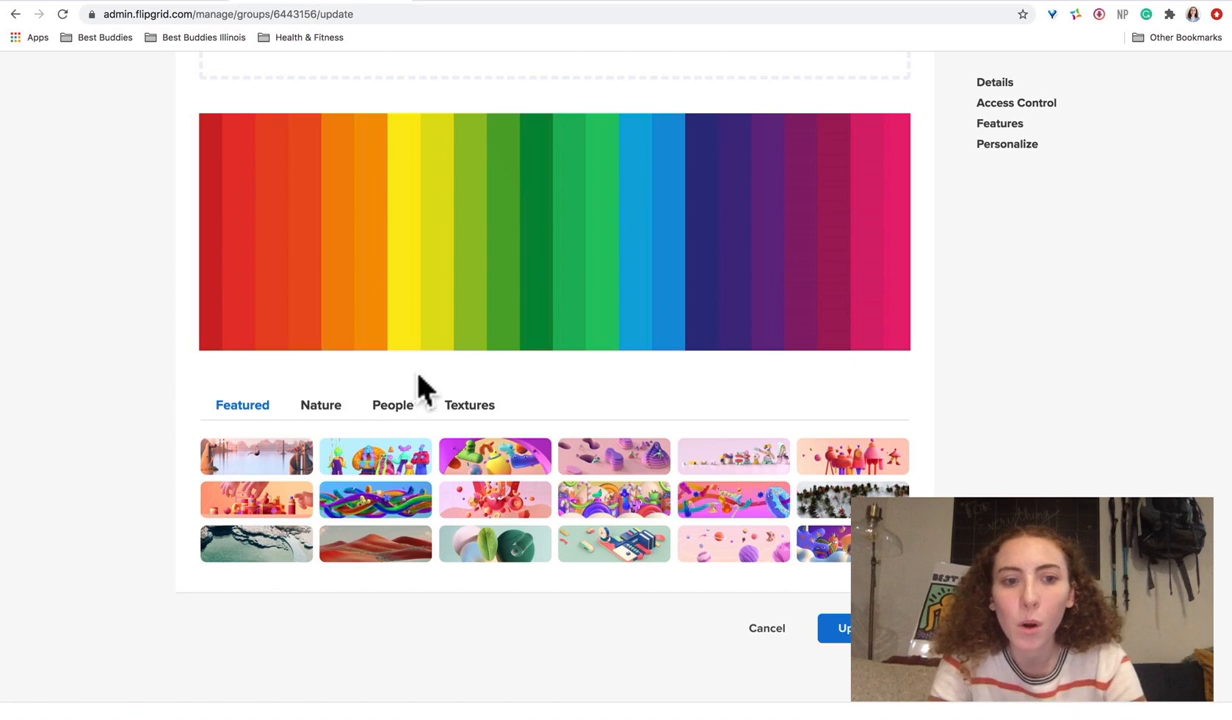
{"action": "left_click", "coordinate": [330, 416]}
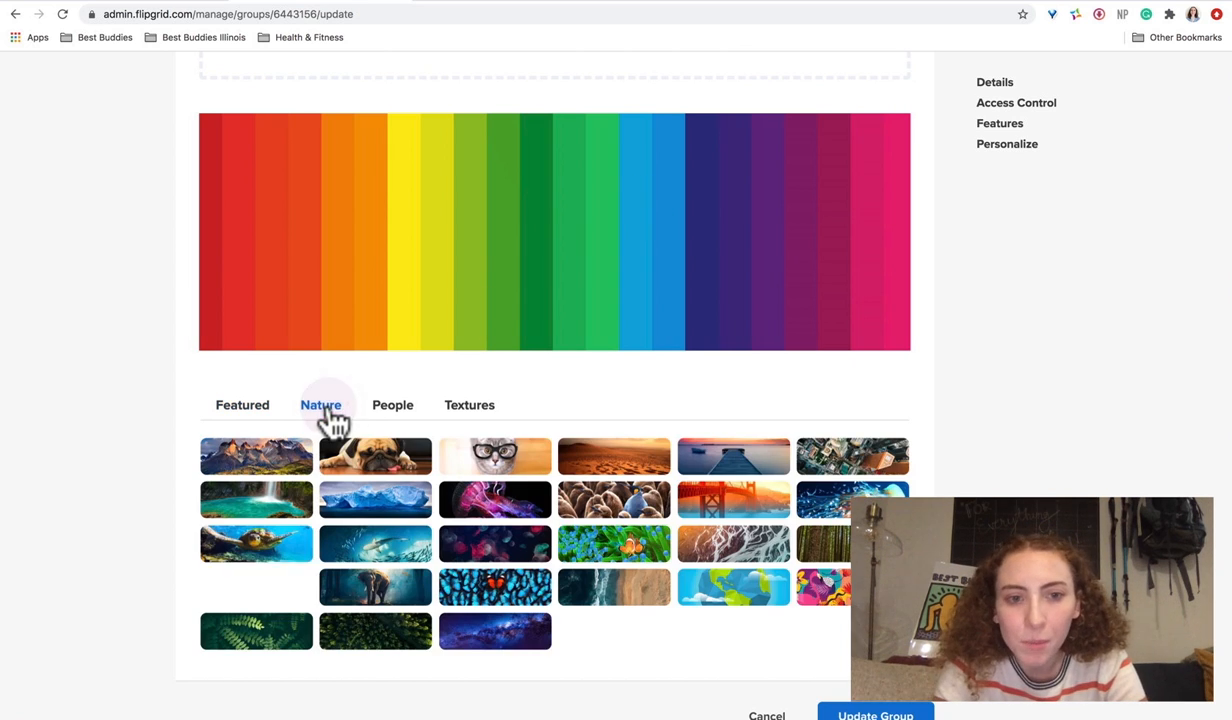
{"action": "left_click", "coordinate": [390, 407]}
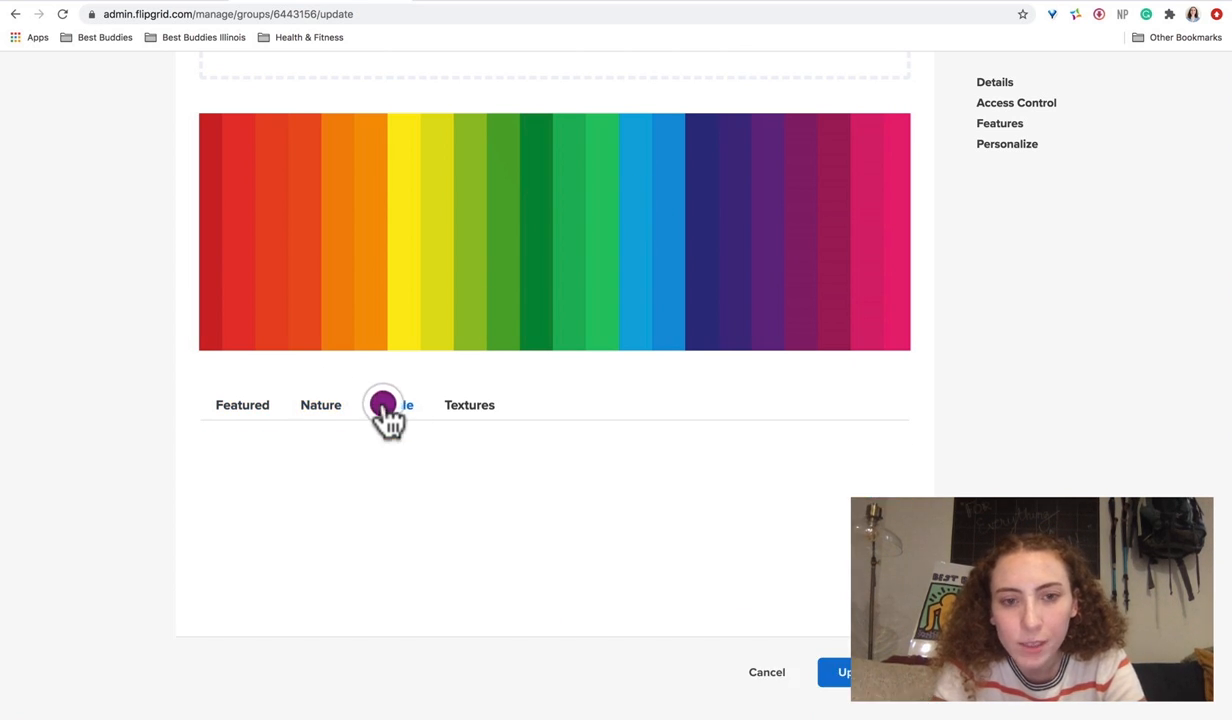
{"action": "left_click", "coordinate": [455, 408]}
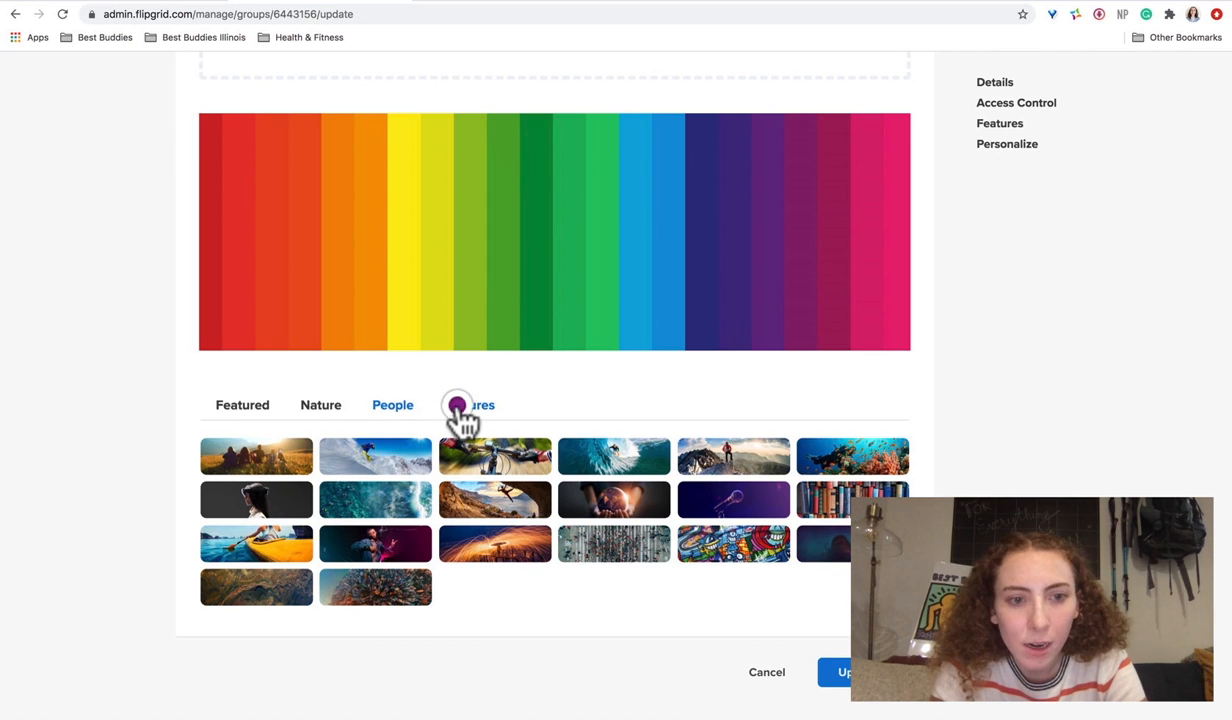
{"action": "scroll", "coordinate": [940, 430], "scroll_direction": "up", "scroll_amount": 10}
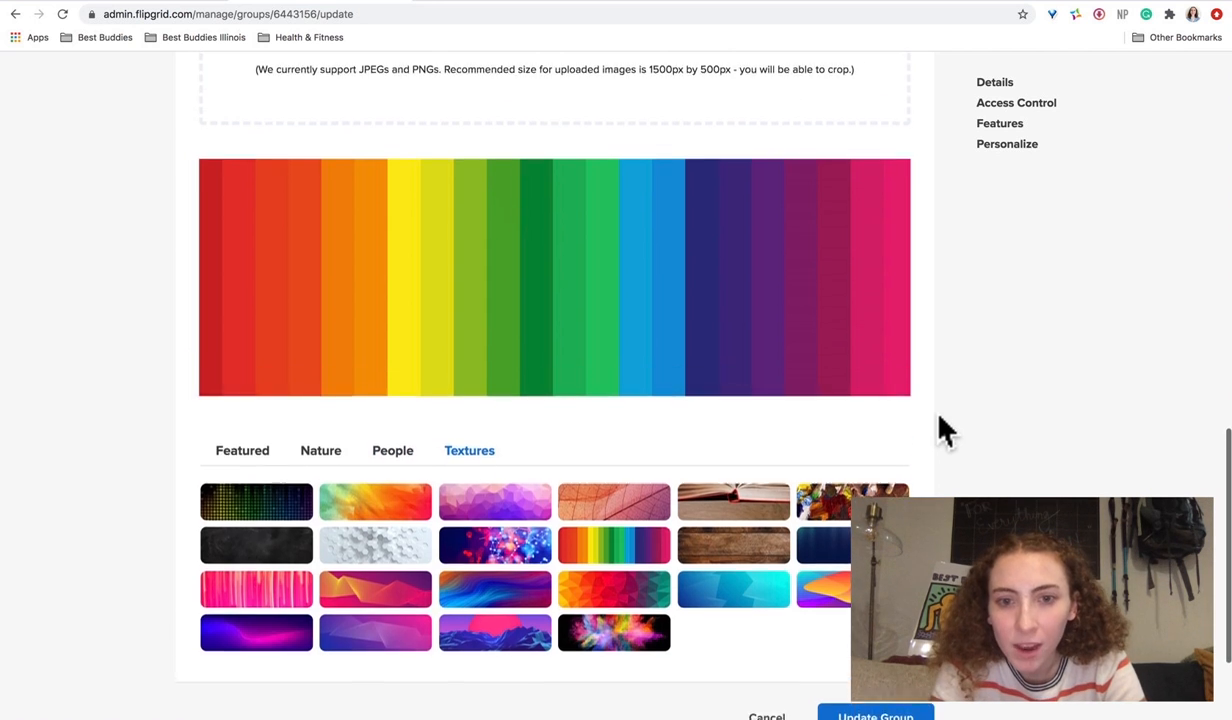
{"action": "scroll", "coordinate": [945, 430], "scroll_direction": "up", "scroll_amount": 5}
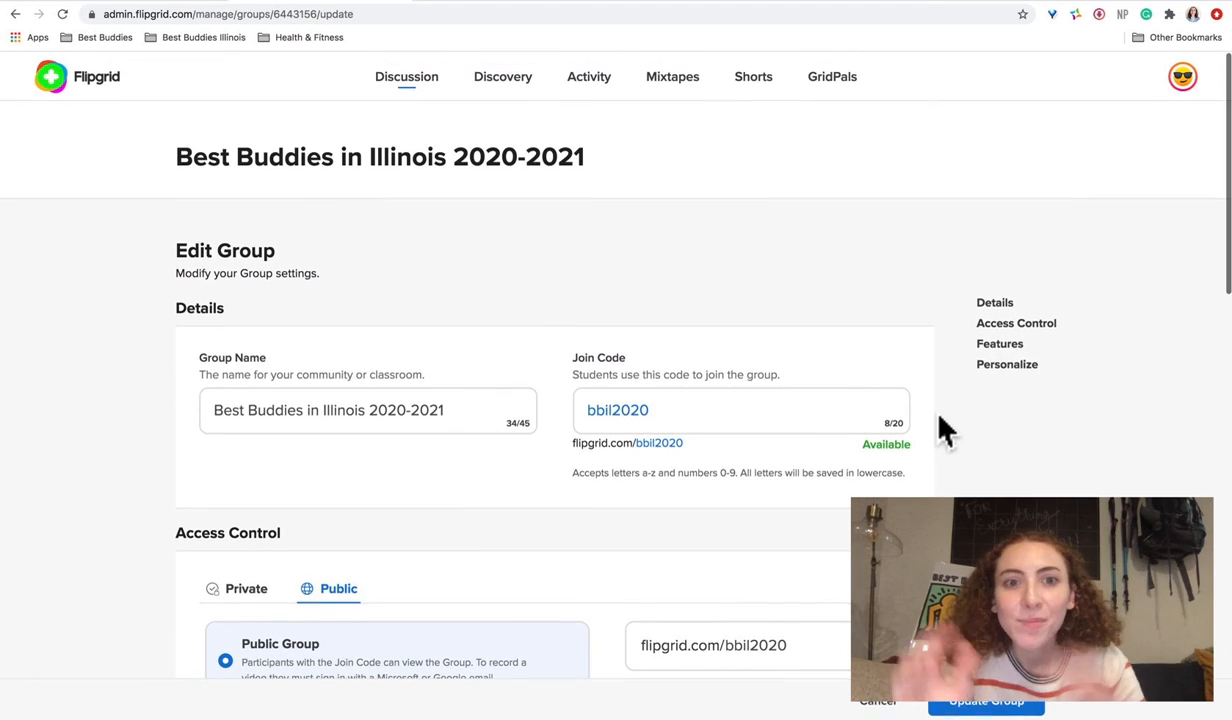